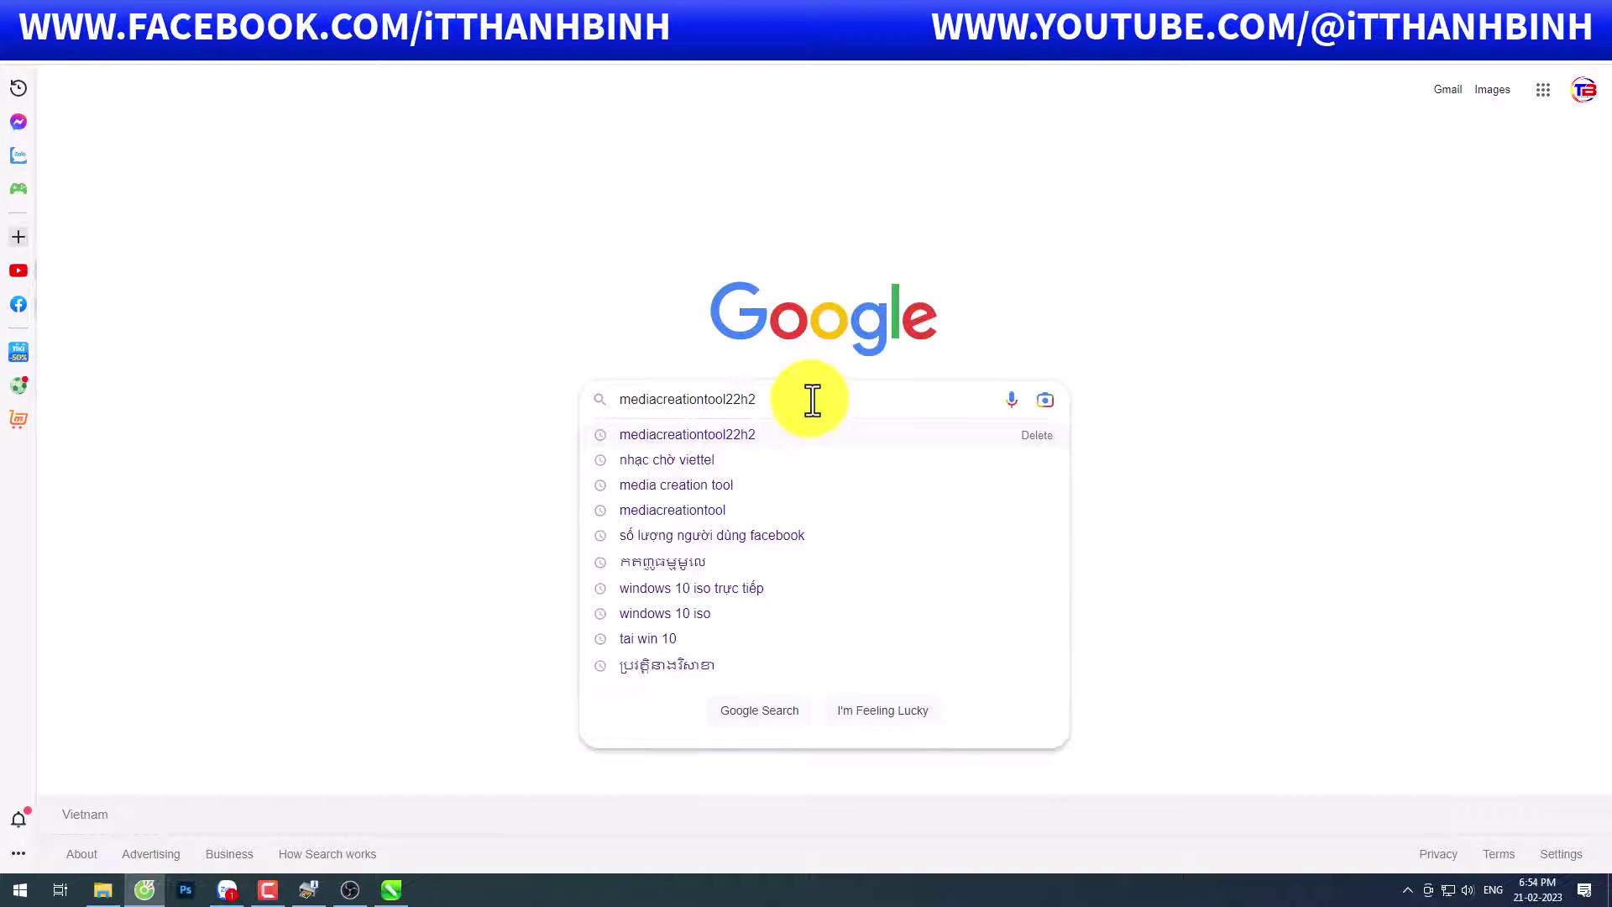
# - Search Google for mediacreationtool22h2
pyautogui.moveTo(813, 399); pyautogui.dragTo(605, 407)
pyautogui.moveTo(785, 398); pyautogui.dragTo(613, 399)
pyautogui.click(785, 399)
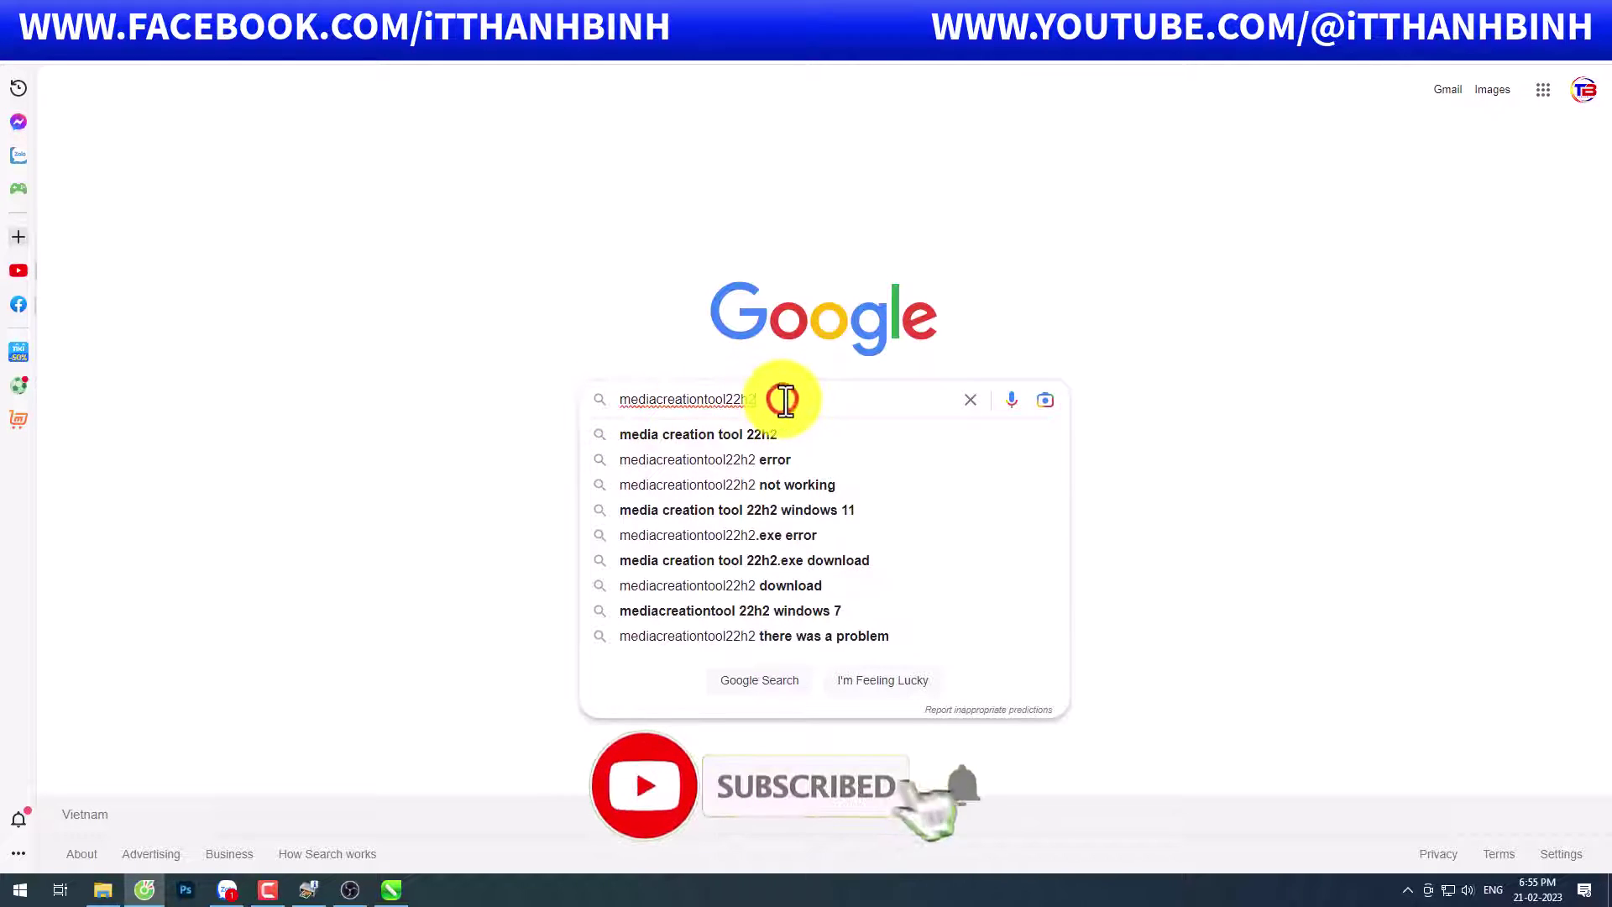
pyautogui.press('Return')
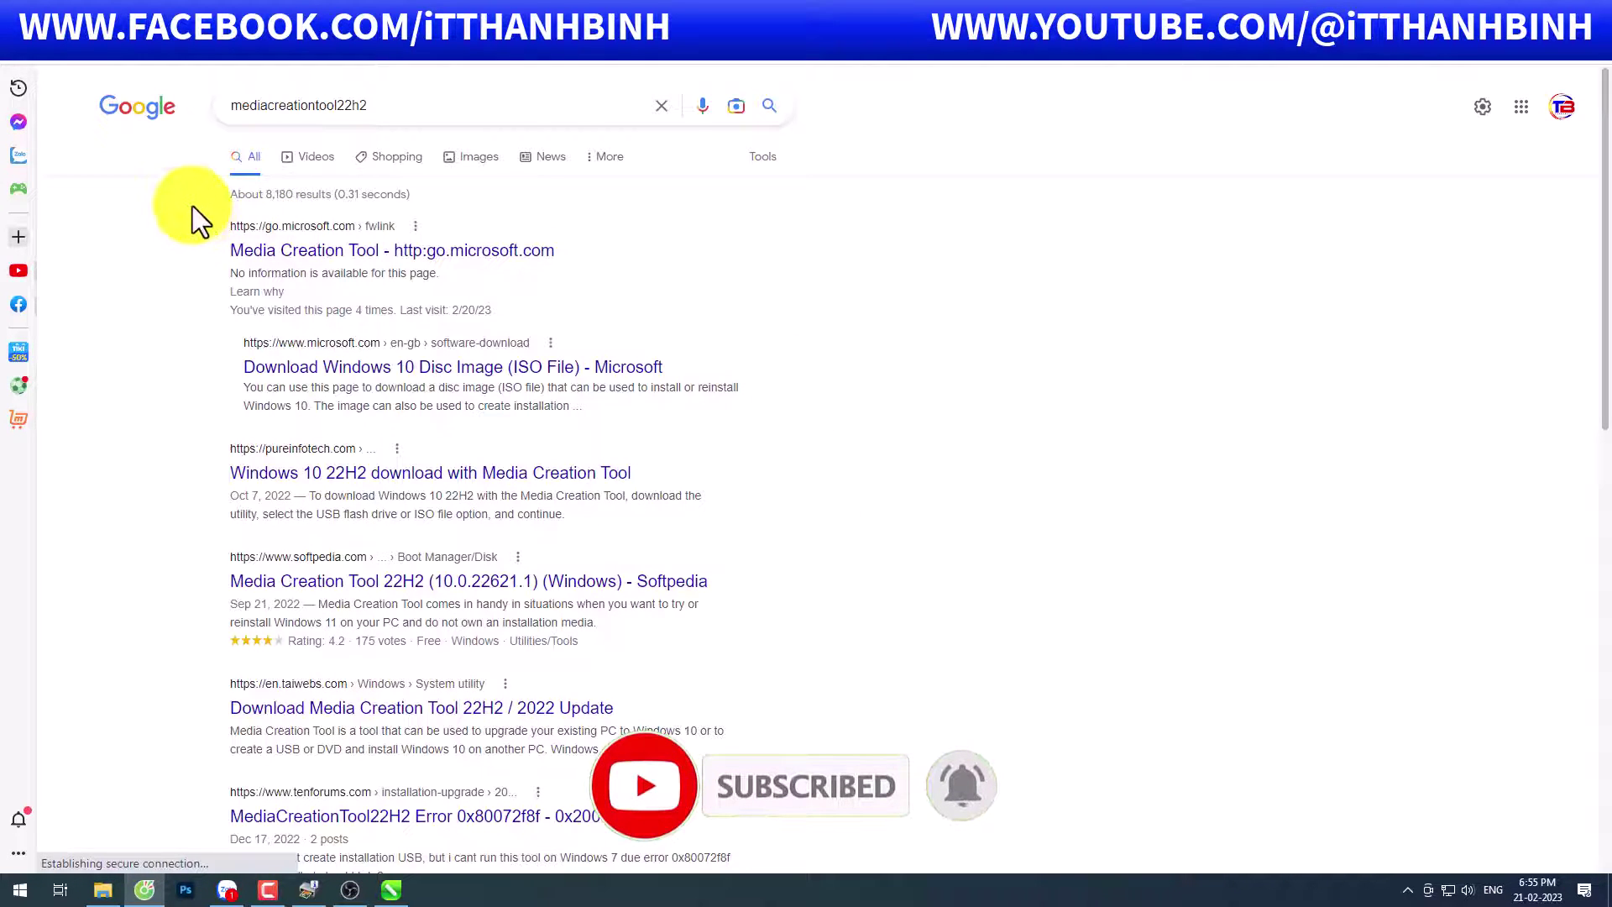
# - Download the Media Creation Tool from the go.microsoft.com search result
pyautogui.moveTo(194, 214); pyautogui.dragTo(601, 240)
pyautogui.click(603, 240)
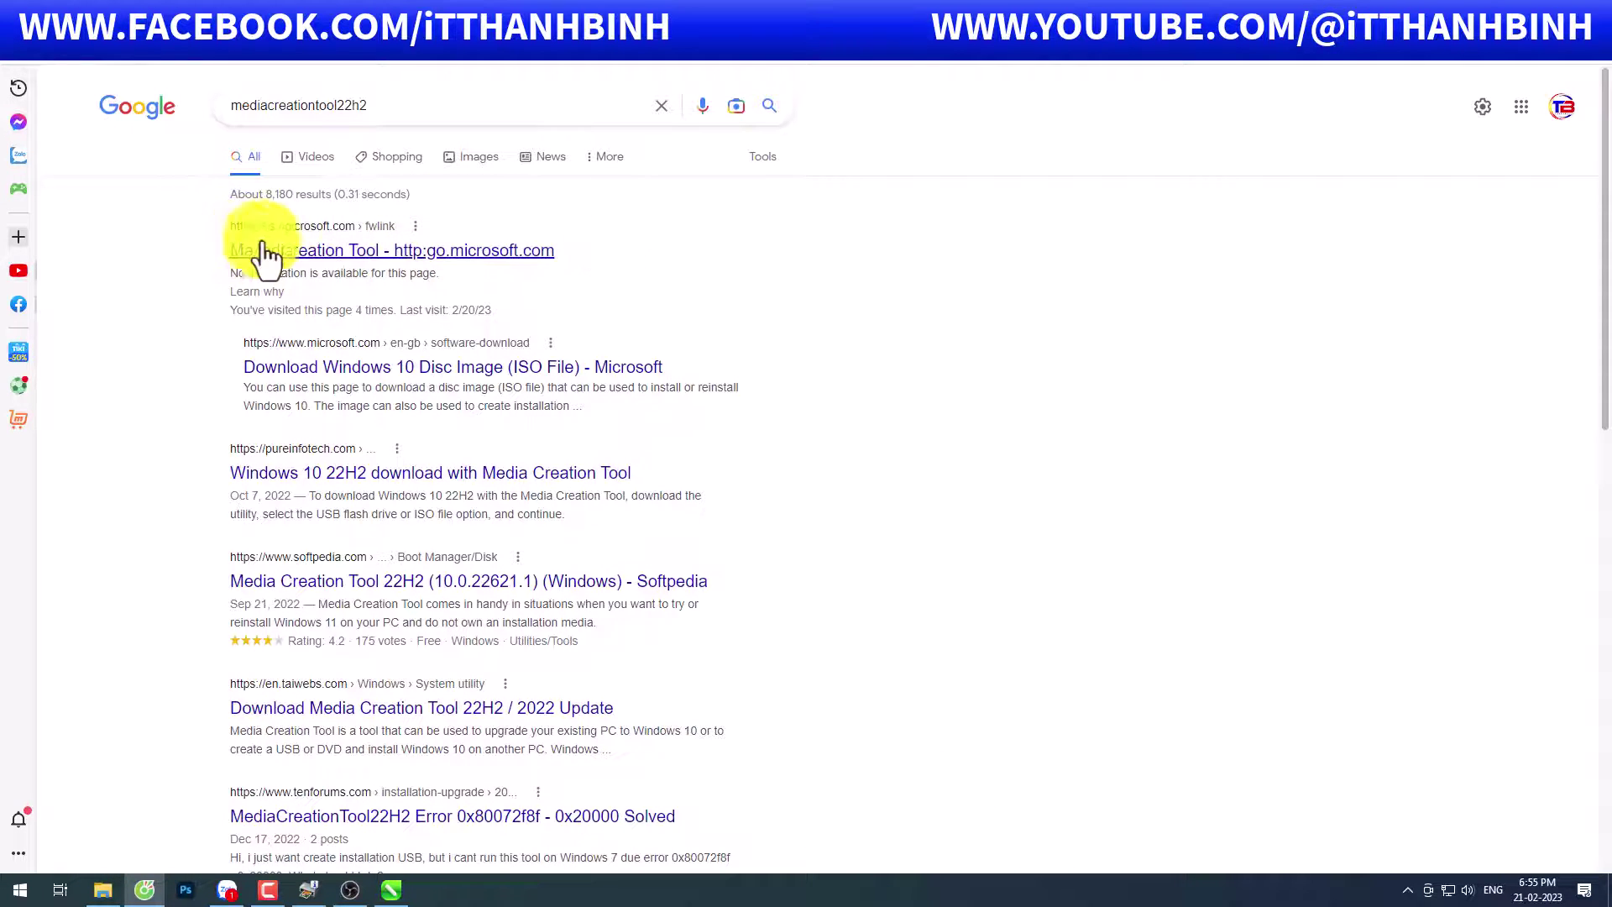
pyautogui.click(362, 267)
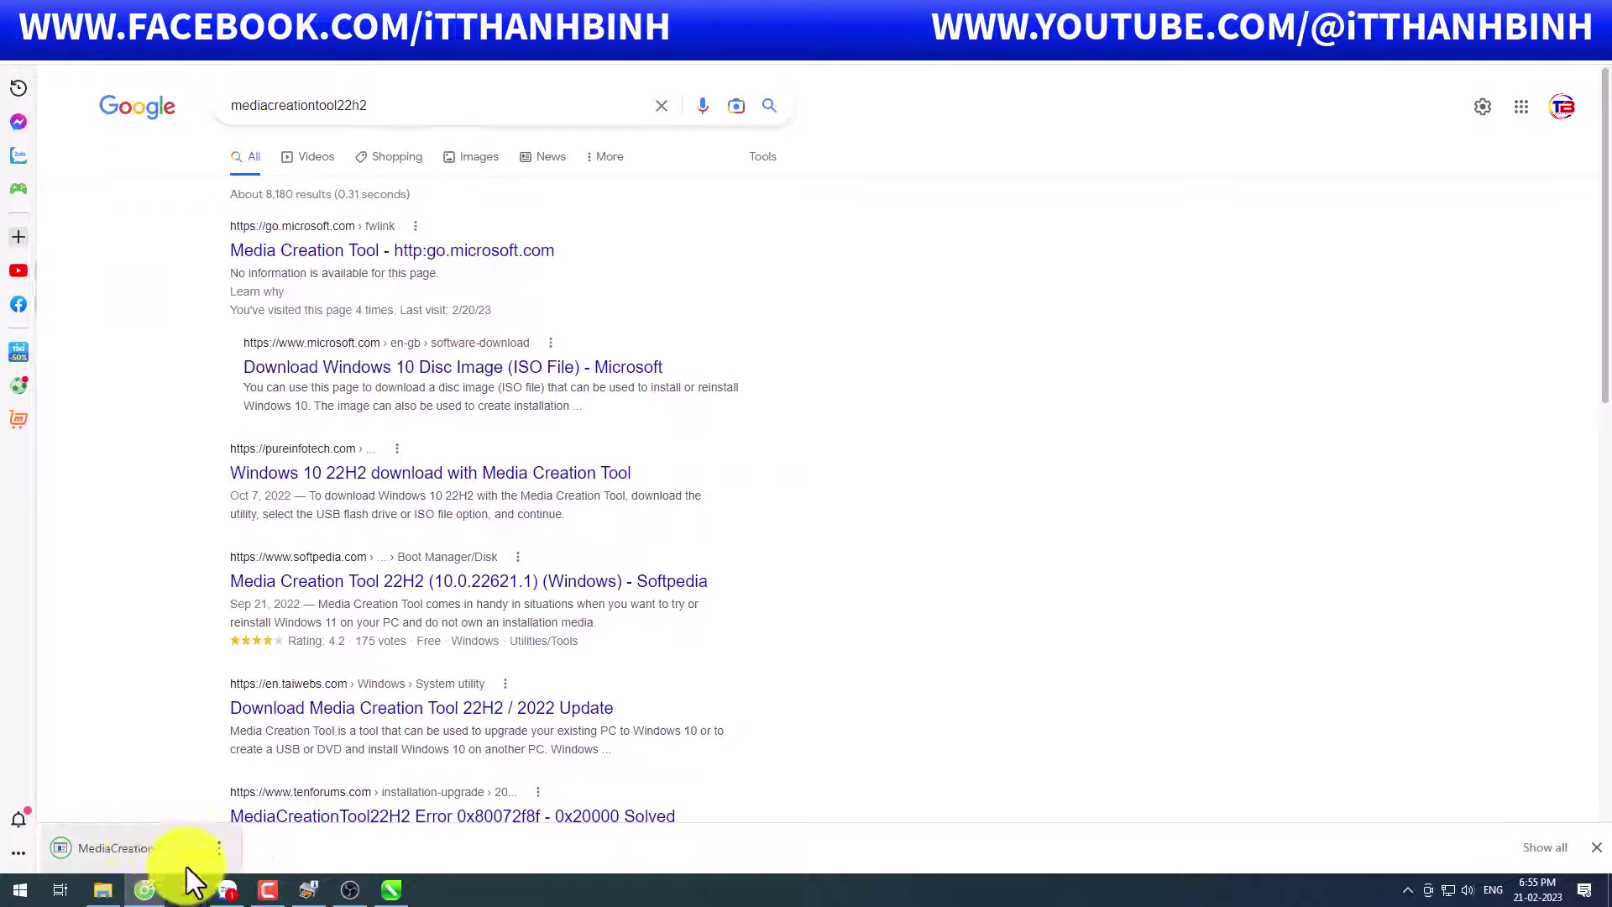
# - Show the downloaded MediaCreationTool22H2 file in its folder and run it as administrator
pyautogui.click(219, 848)
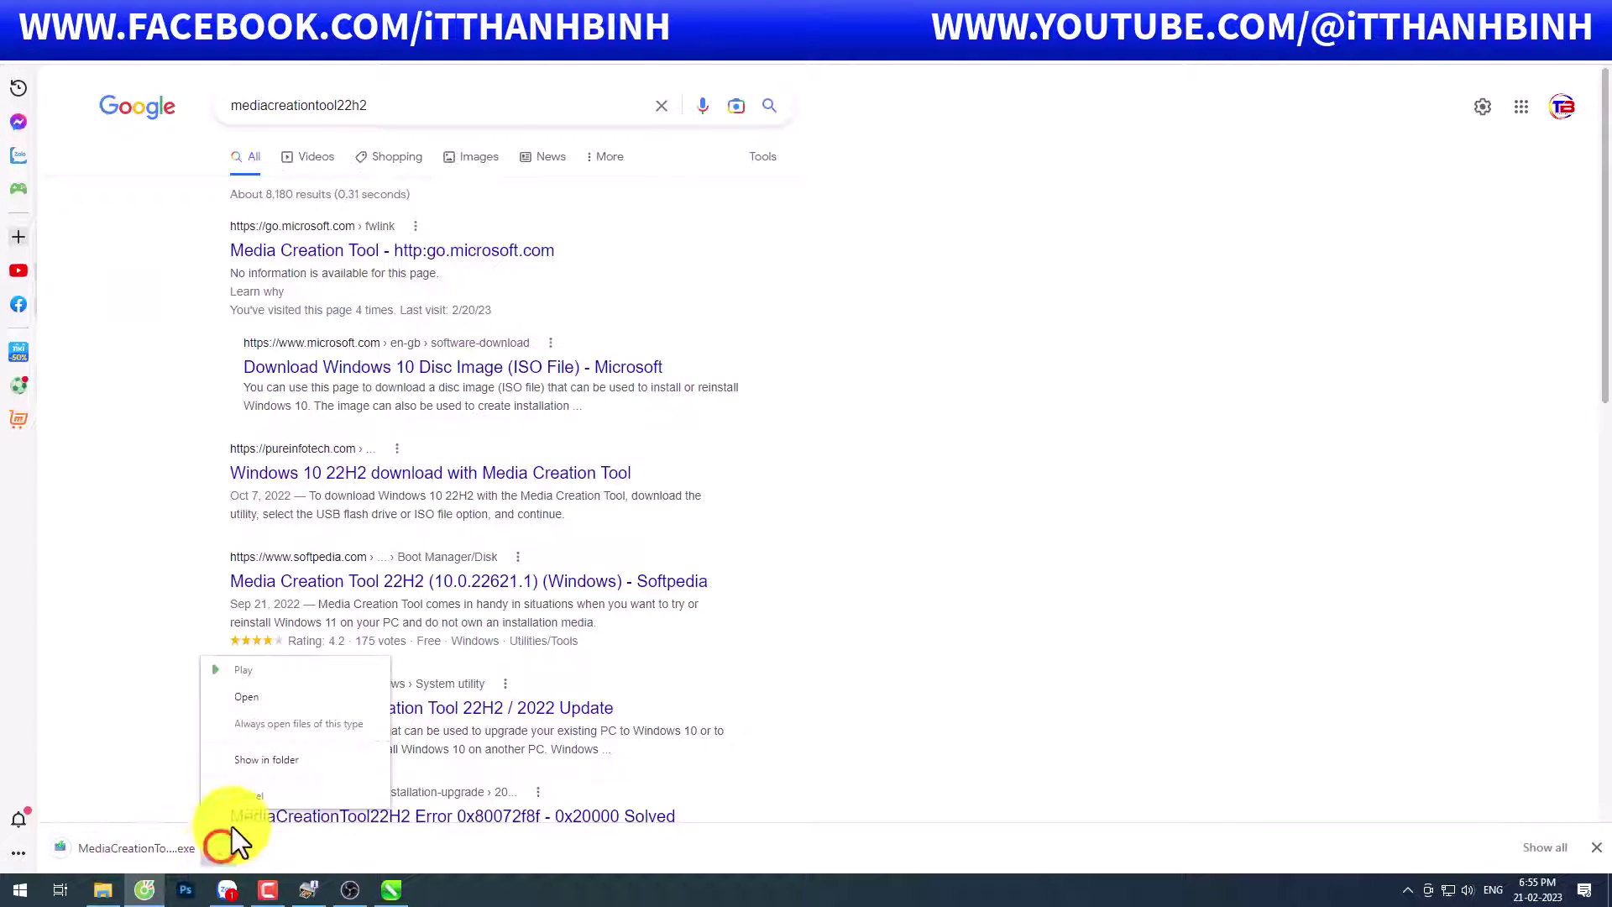
pyautogui.click(262, 760)
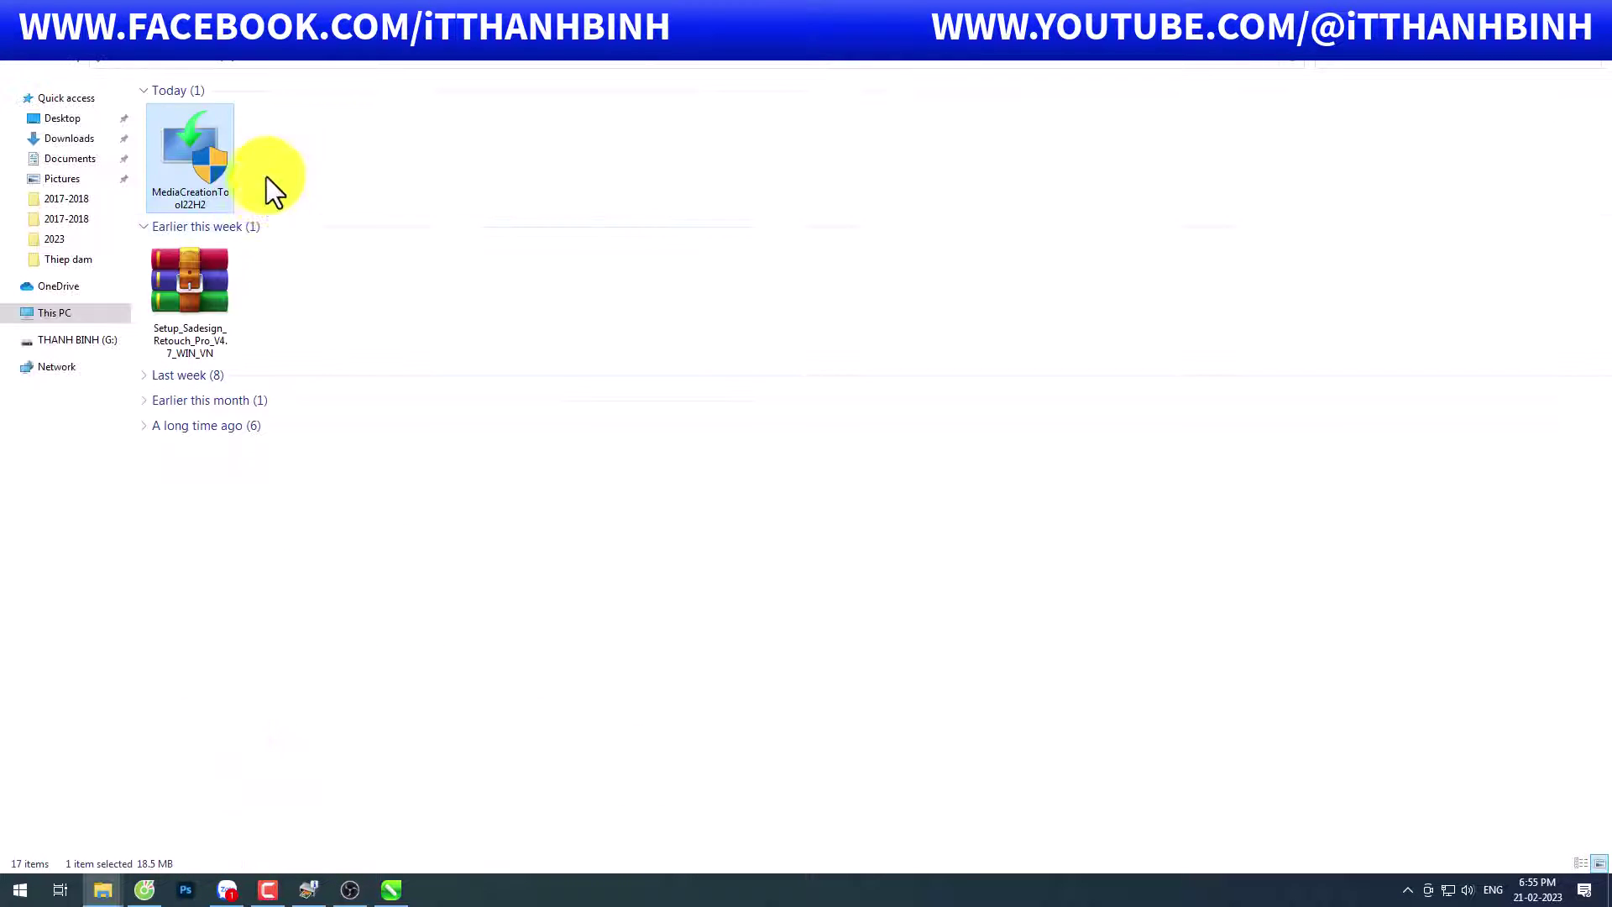
pyautogui.click(278, 139)
pyautogui.click(202, 147)
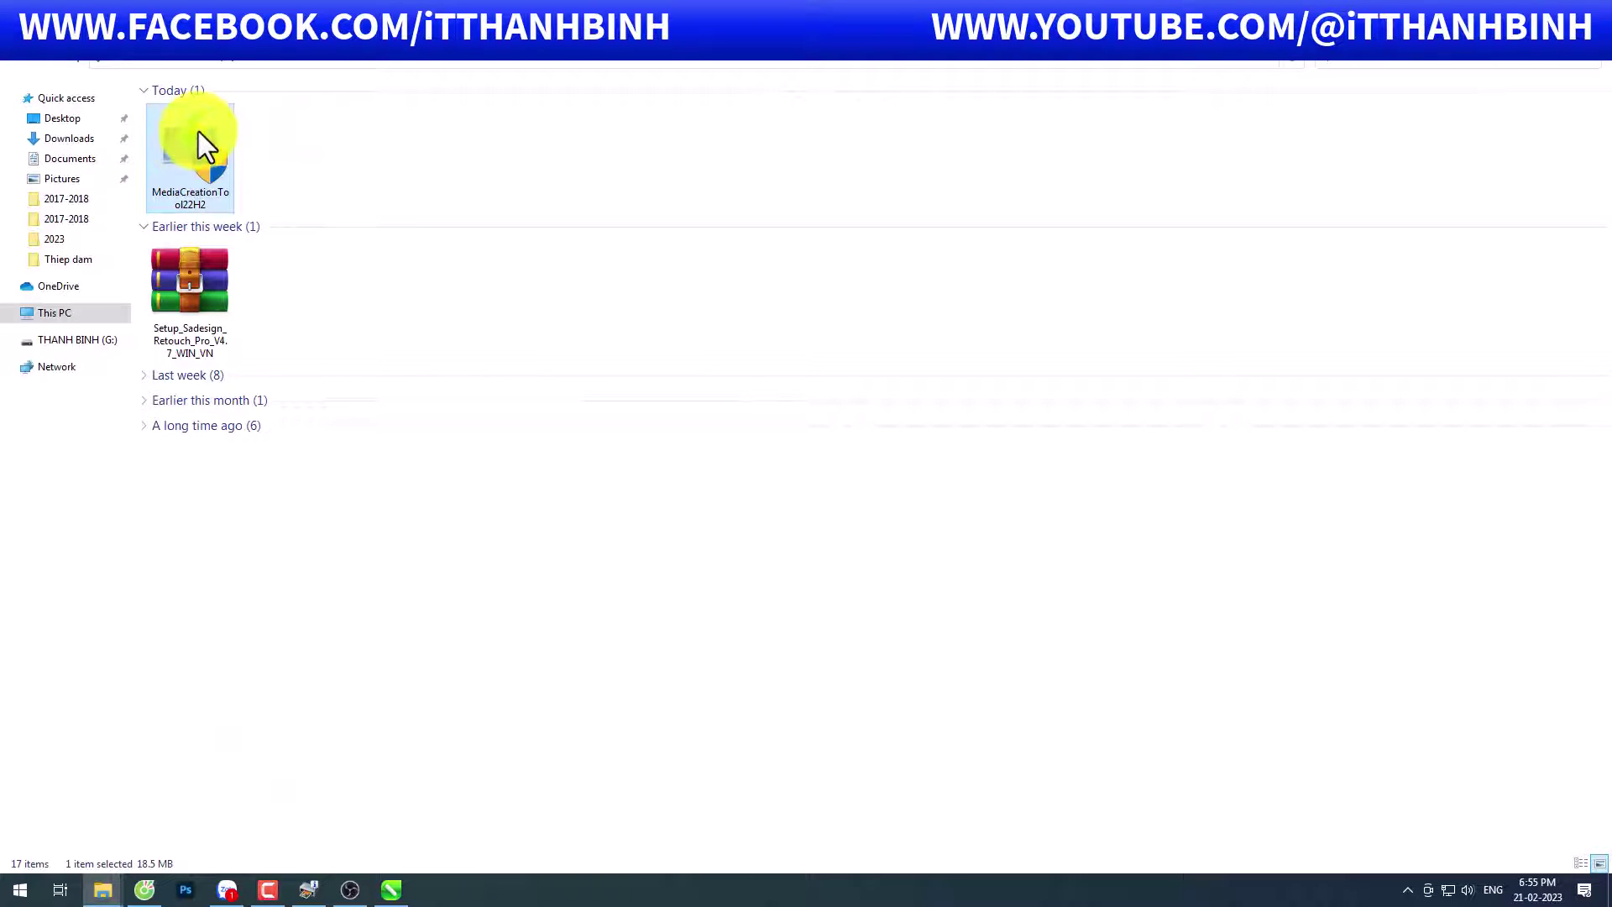
pyautogui.rightClick(198, 131)
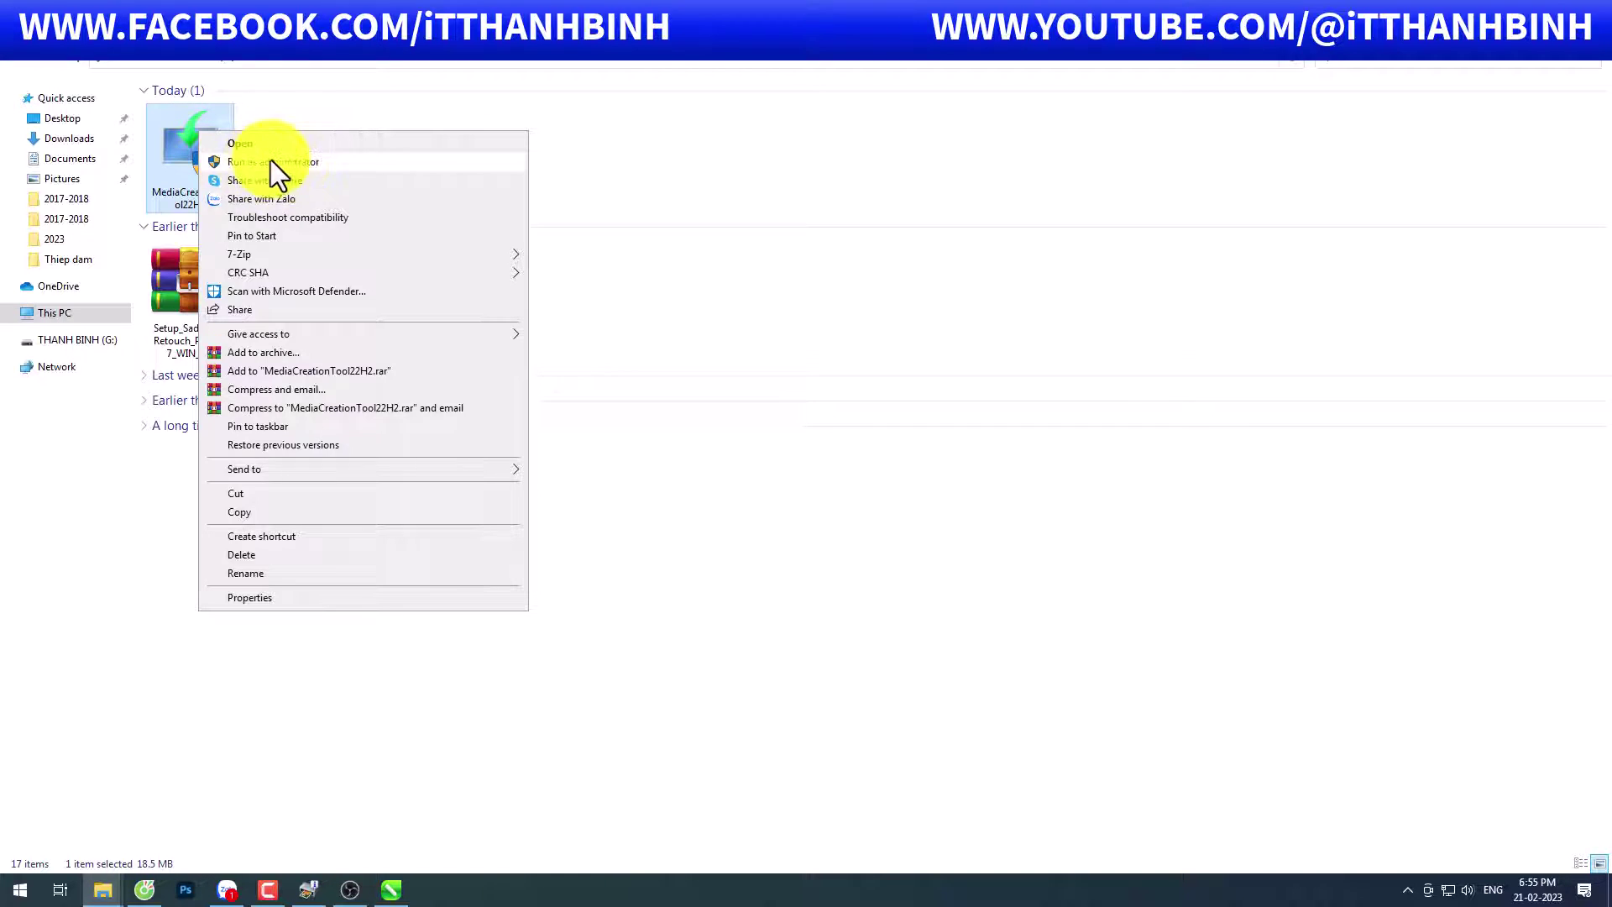
pyautogui.click(270, 161)
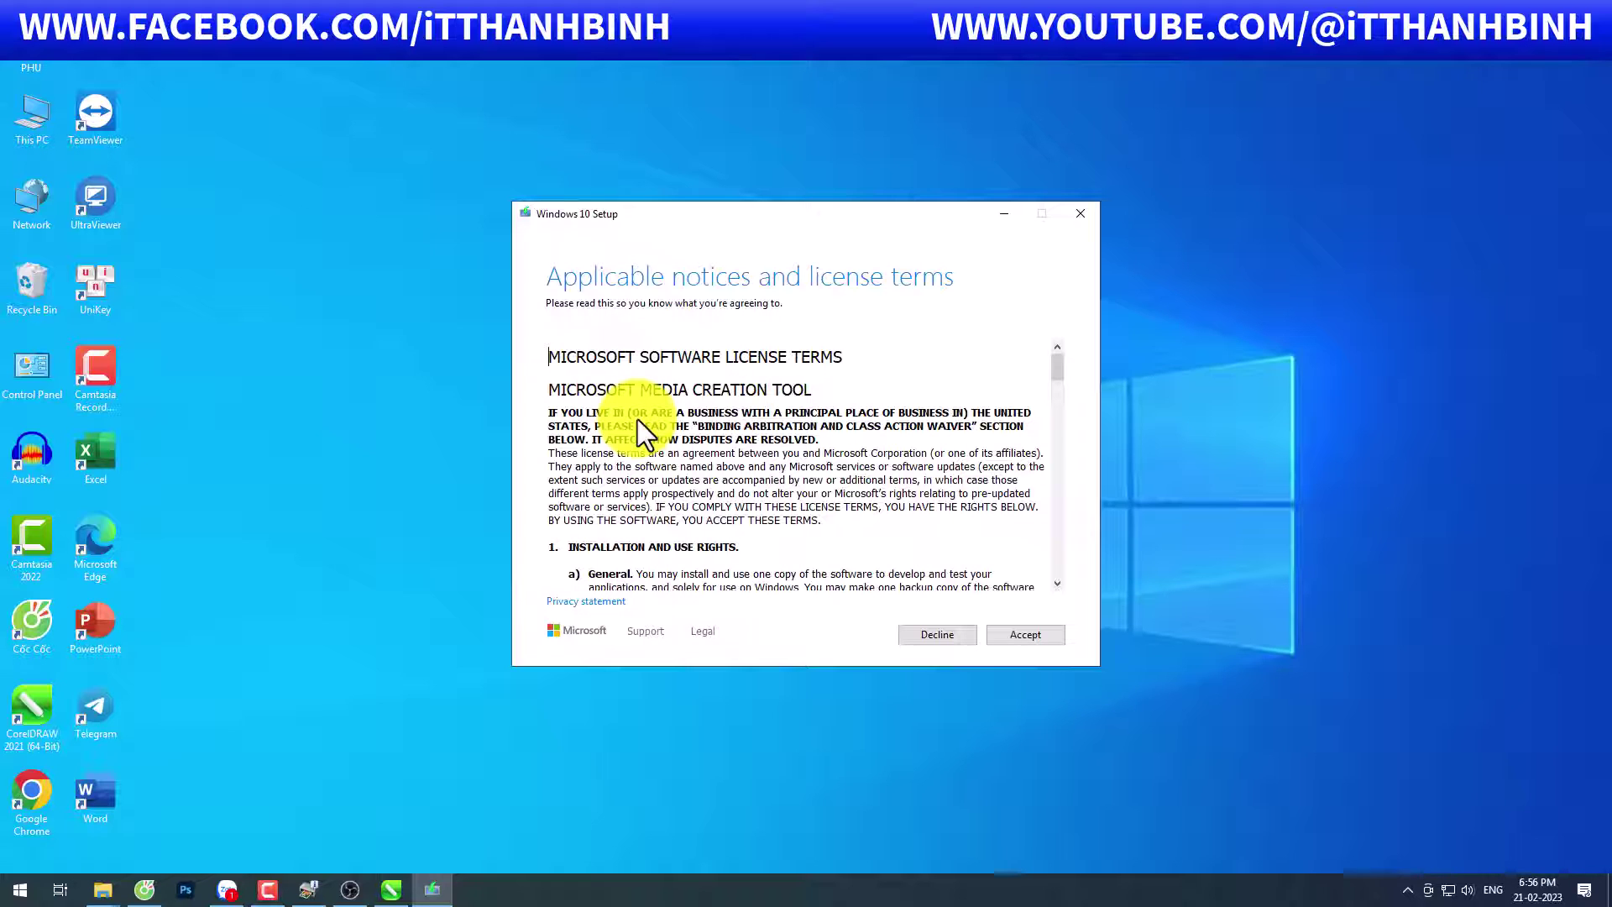
# - Accept the license terms and choose to create installation media for another PC
pyautogui.click(1029, 637)
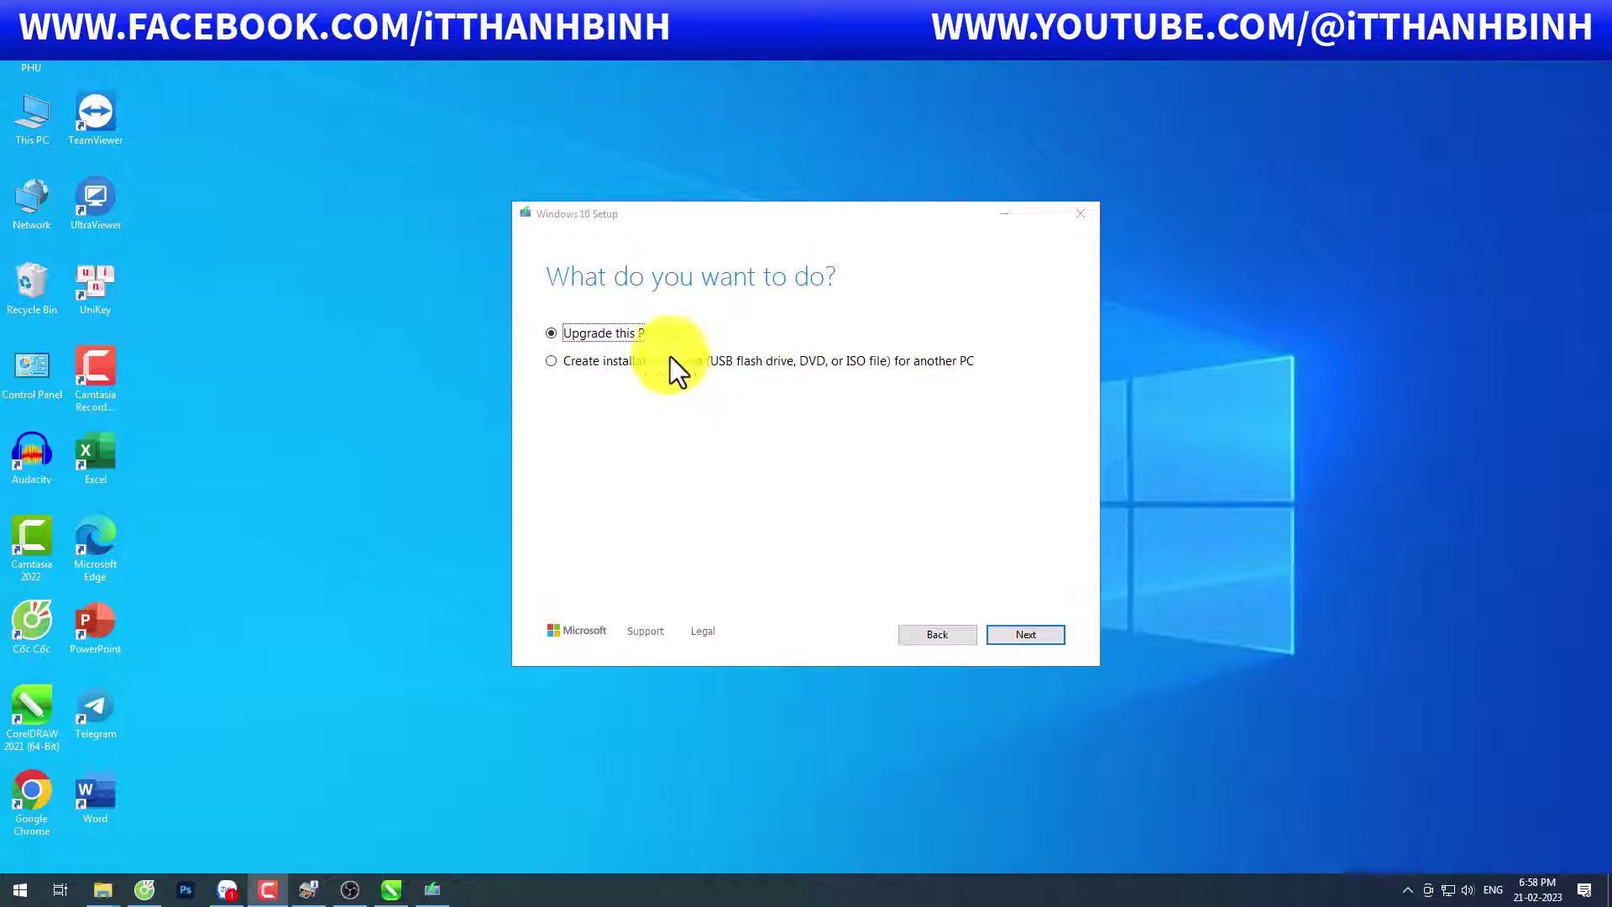
pyautogui.click(550, 362)
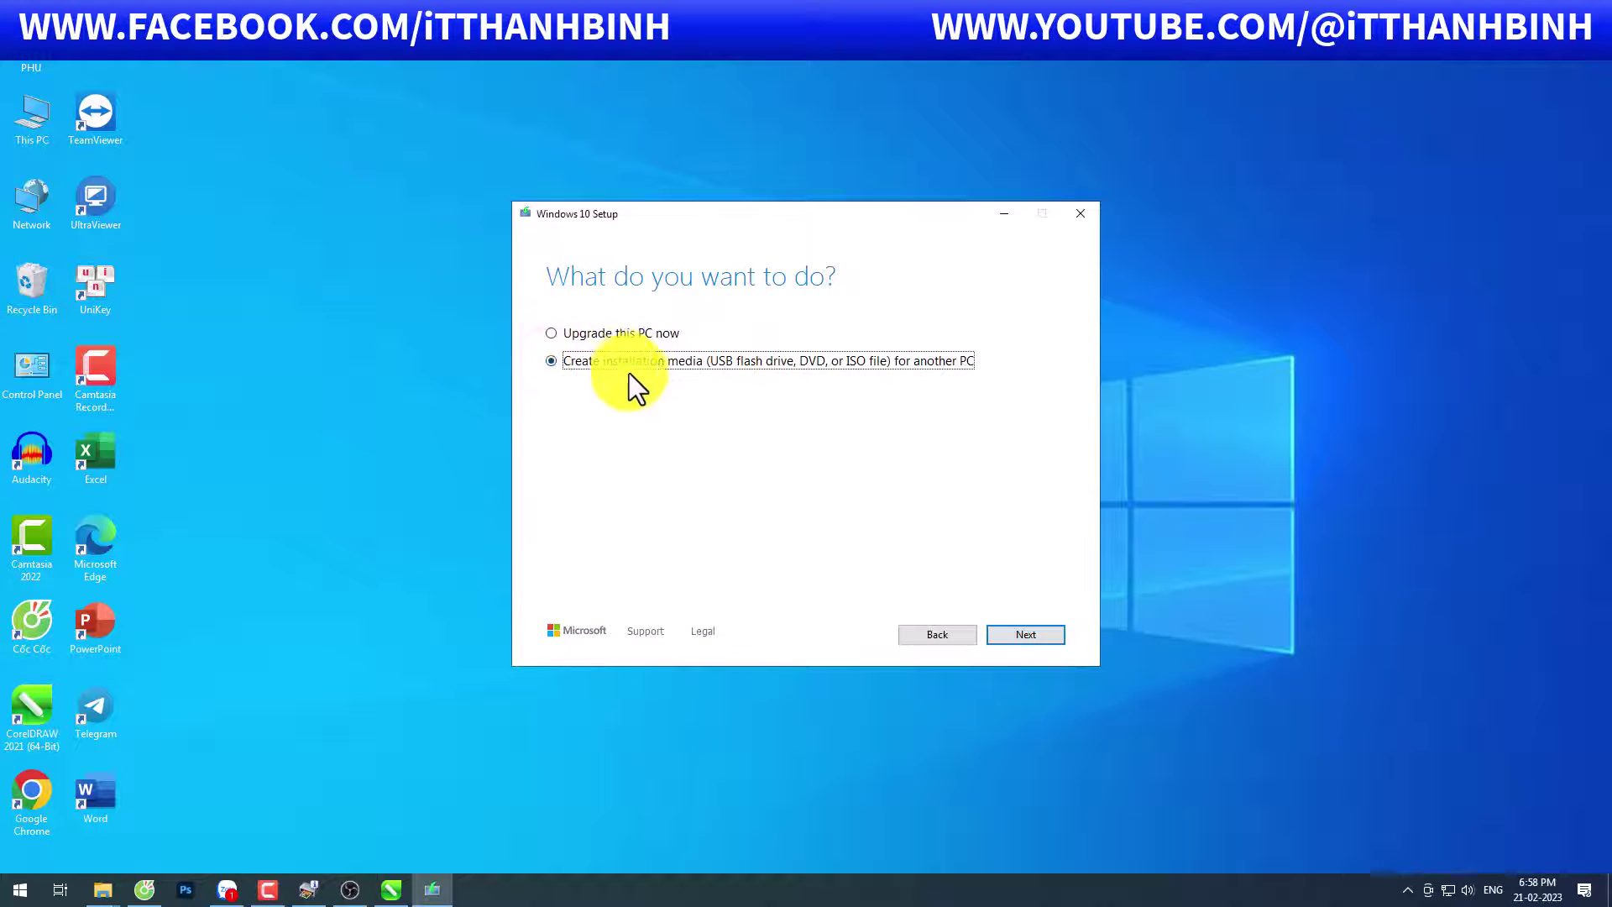
pyautogui.click(1011, 633)
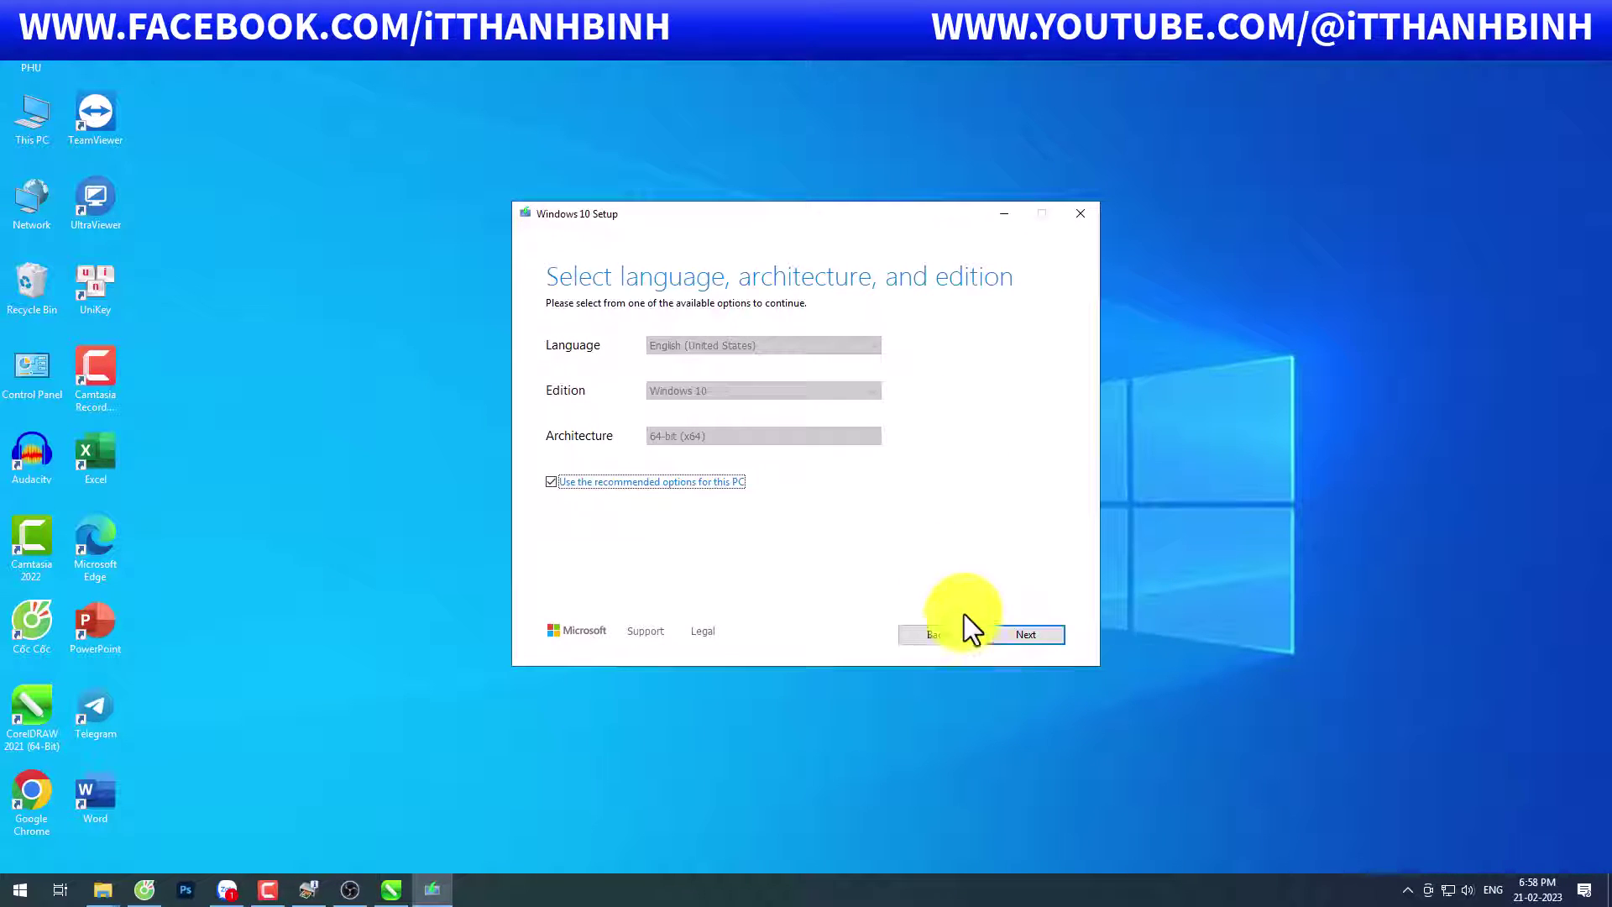
# - Turn off the recommended options, keep English (United States), Windows 10 and 64-bit (x64), and choose ISO file as the media
pyautogui.click(554, 481)
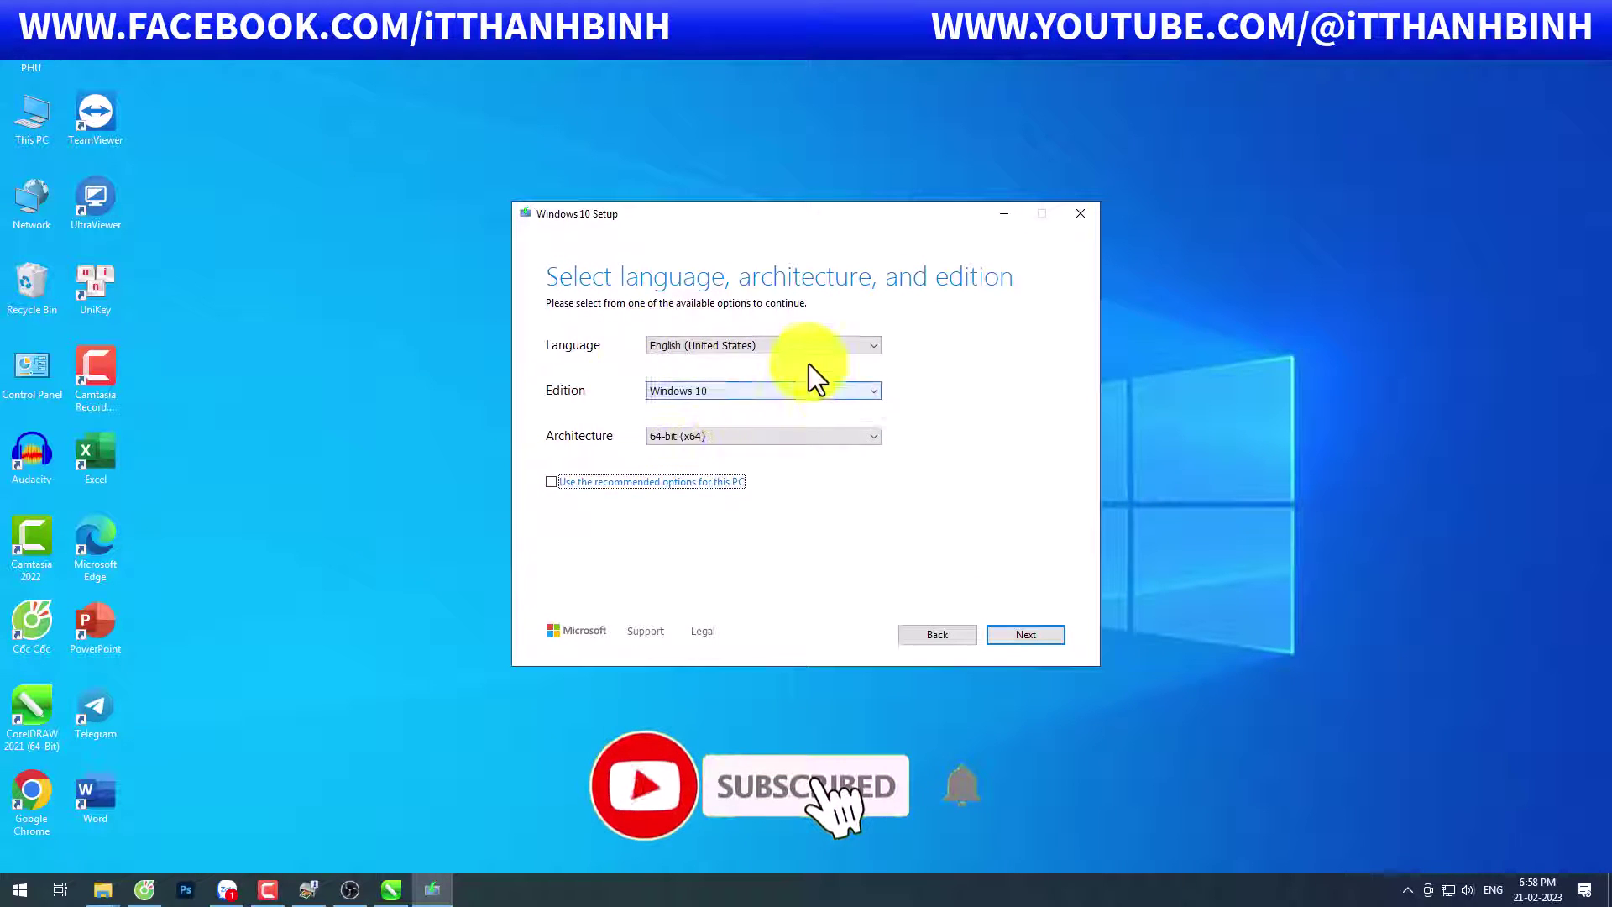
pyautogui.click(1023, 630)
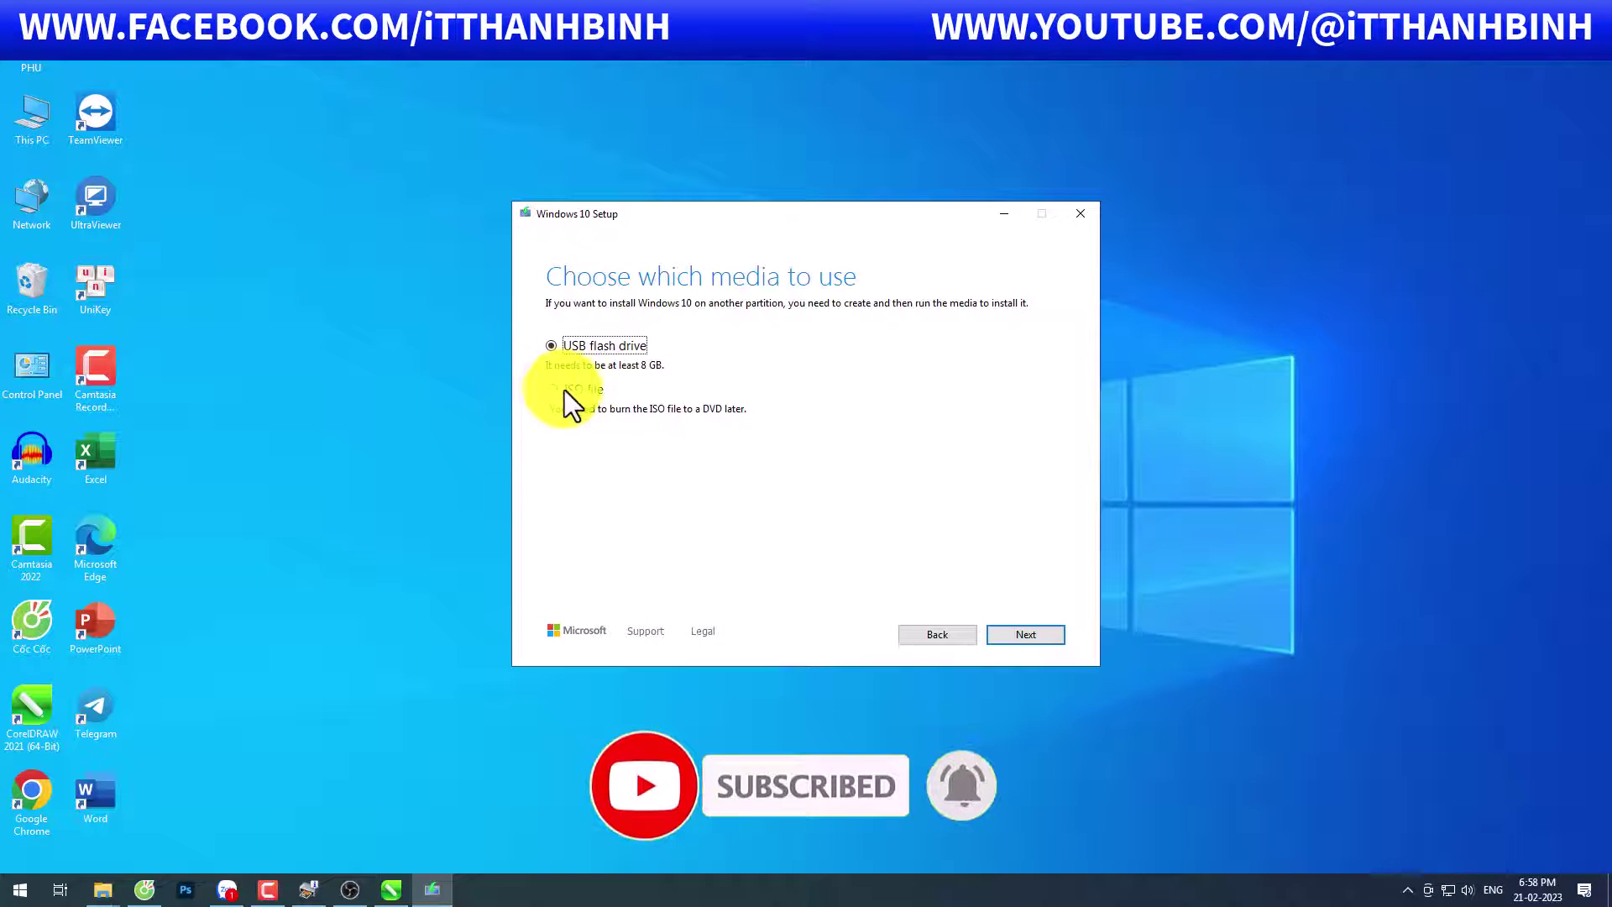
pyautogui.click(559, 389)
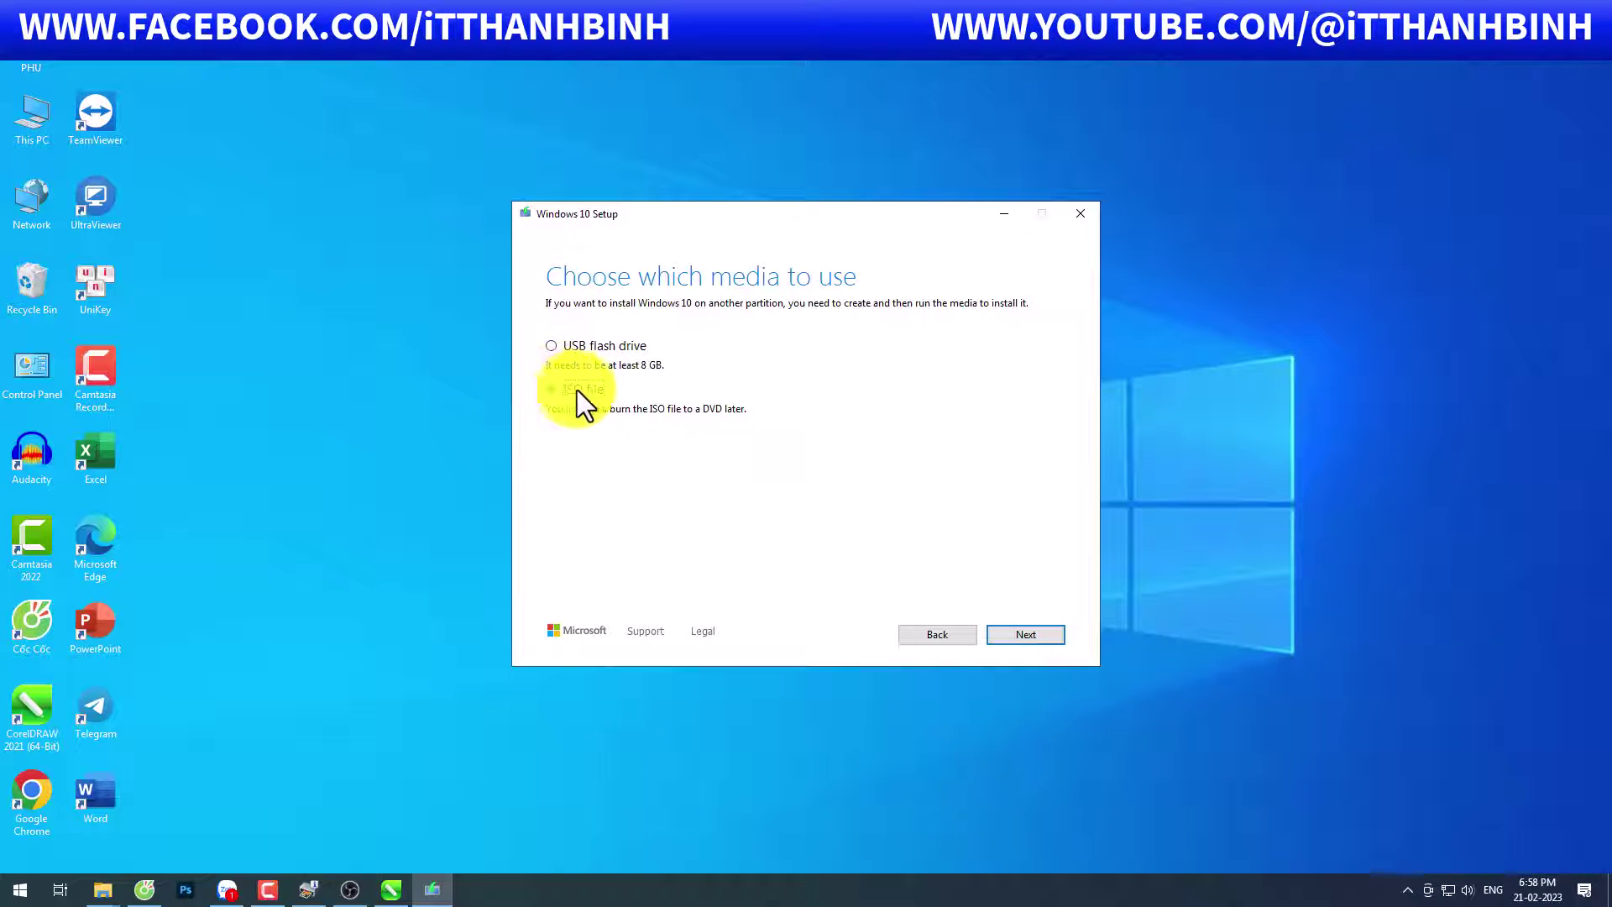
pyautogui.click(1011, 636)
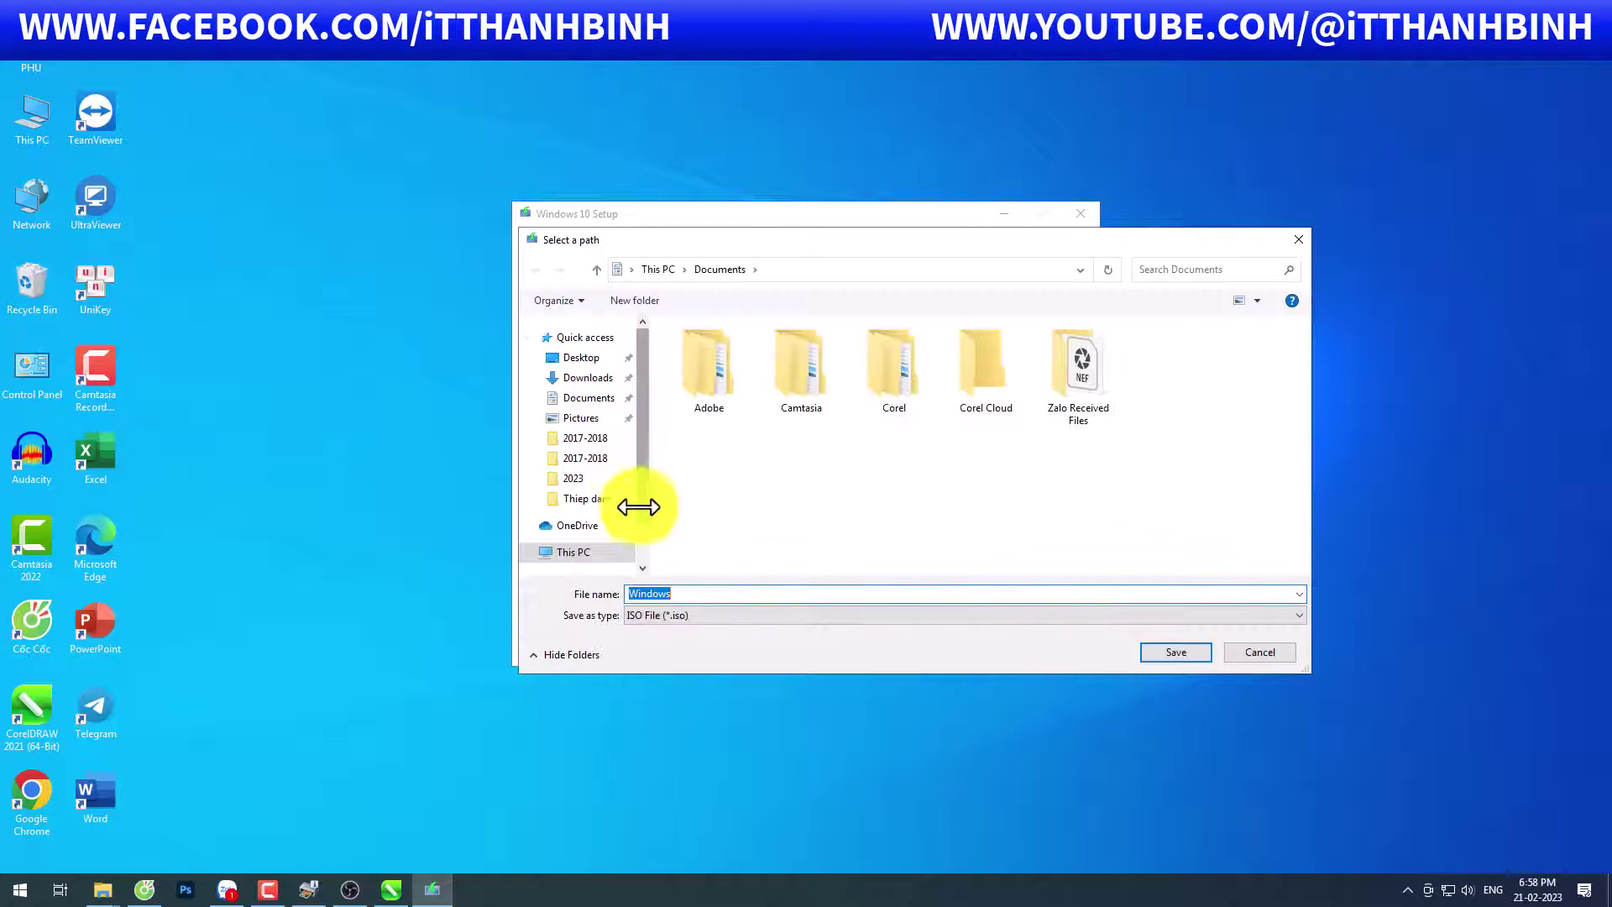
# - Create a folder named Win10 on the DATA (D:) drive and save the ISO file in it as Windows
pyautogui.scroll(-2, 638, 504)
pyautogui.click(601, 497)
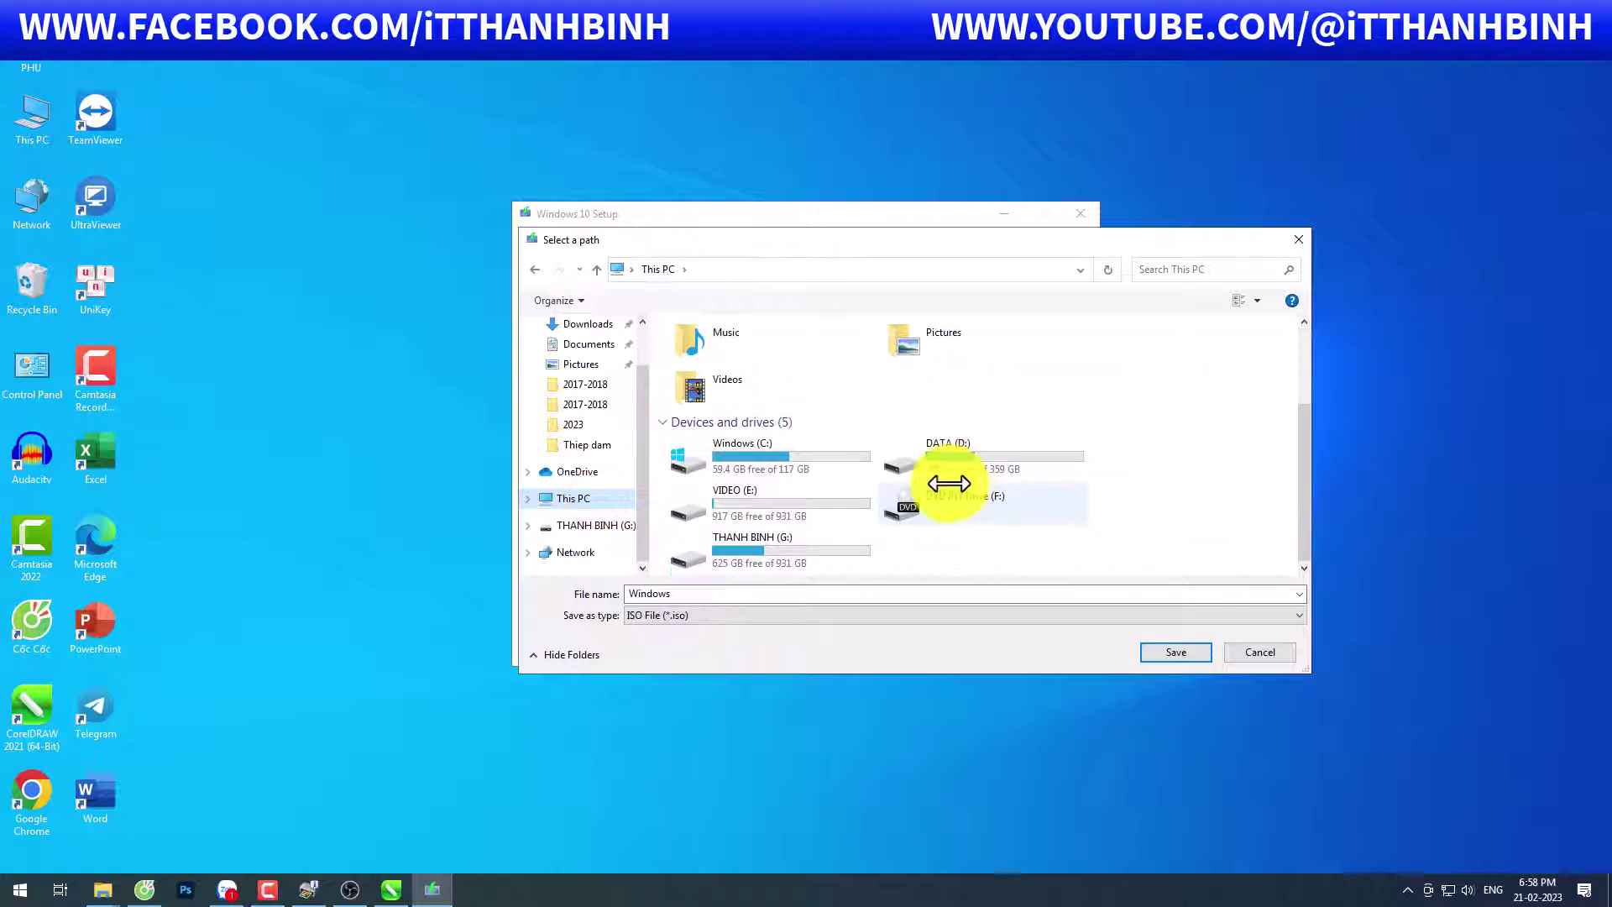
pyautogui.doubleClick(990, 457)
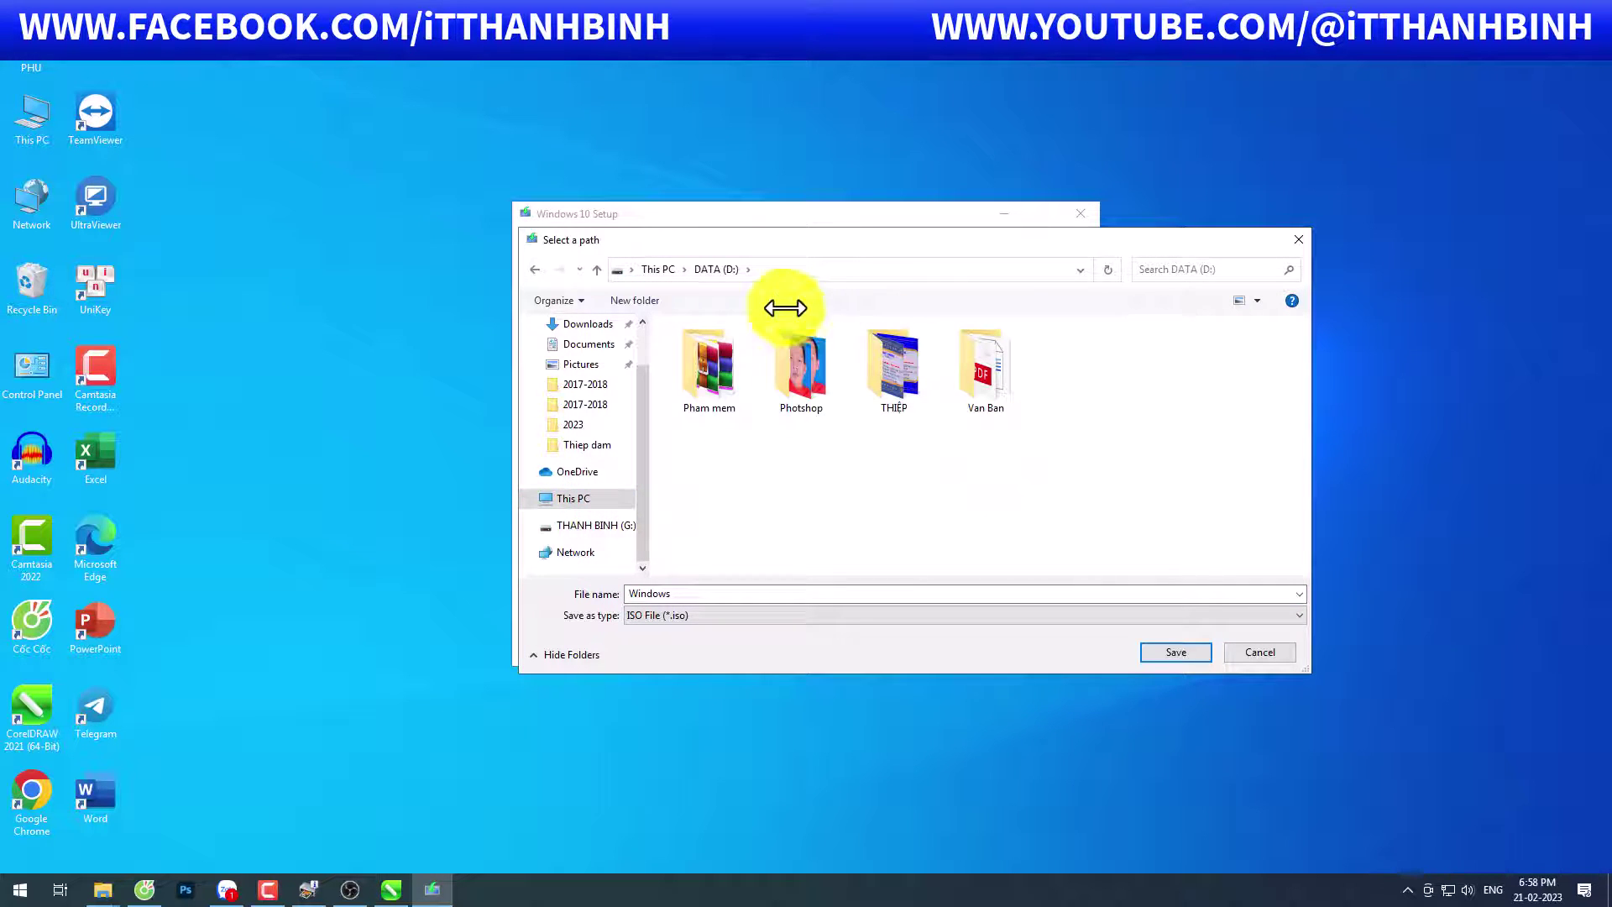
pyautogui.click(631, 300)
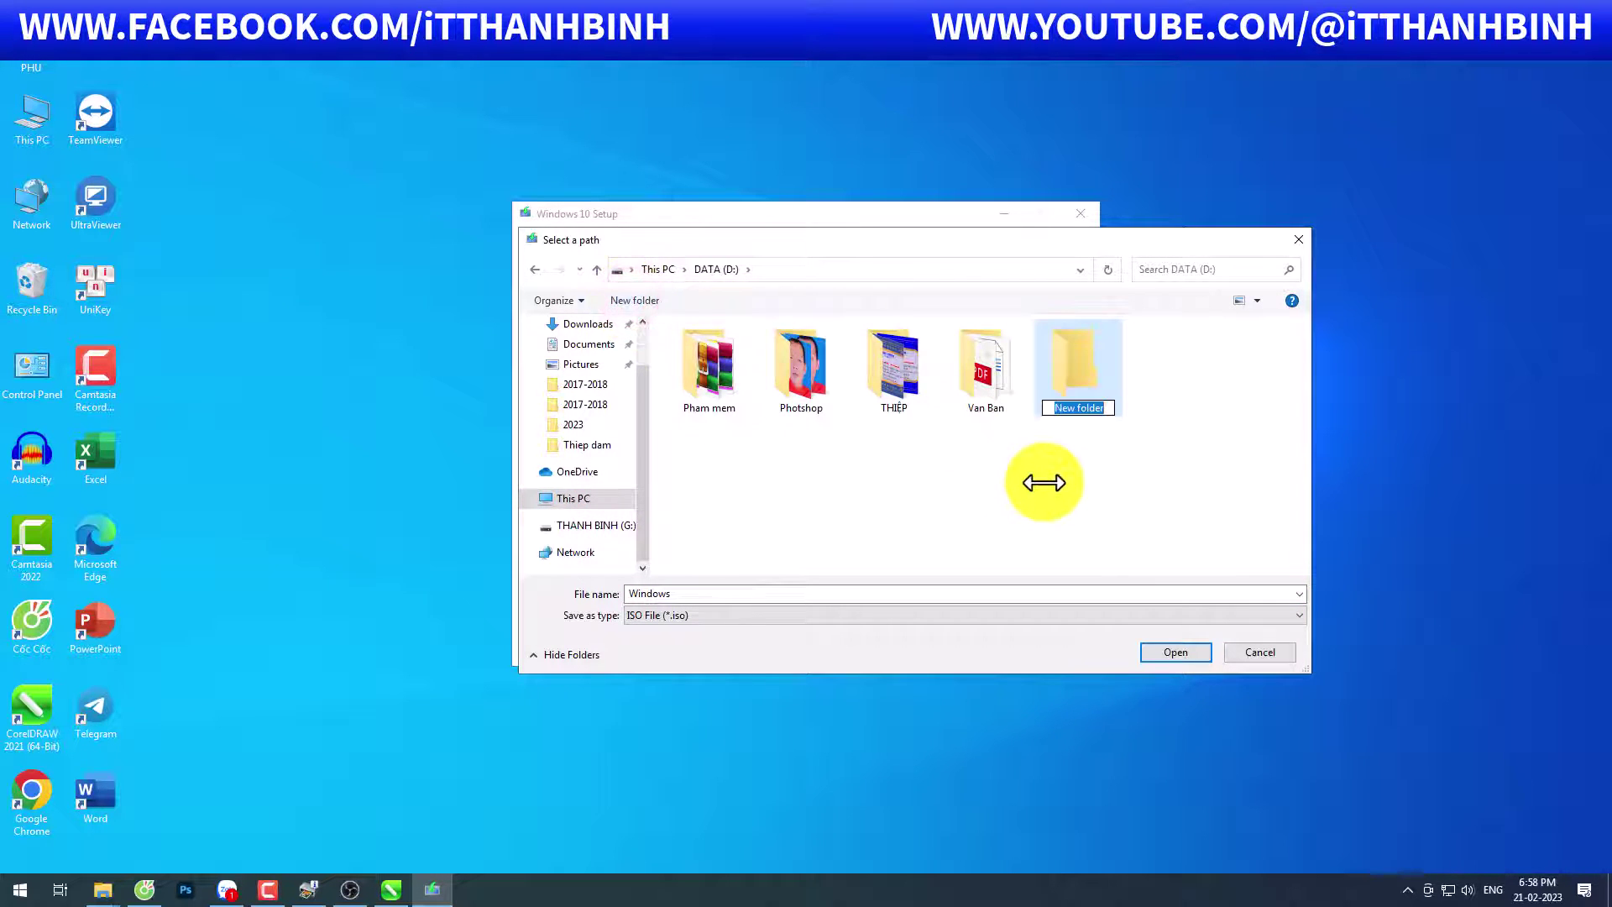
pyautogui.write('Win10')
pyautogui.click(1055, 476)
pyautogui.doubleClick(1083, 391)
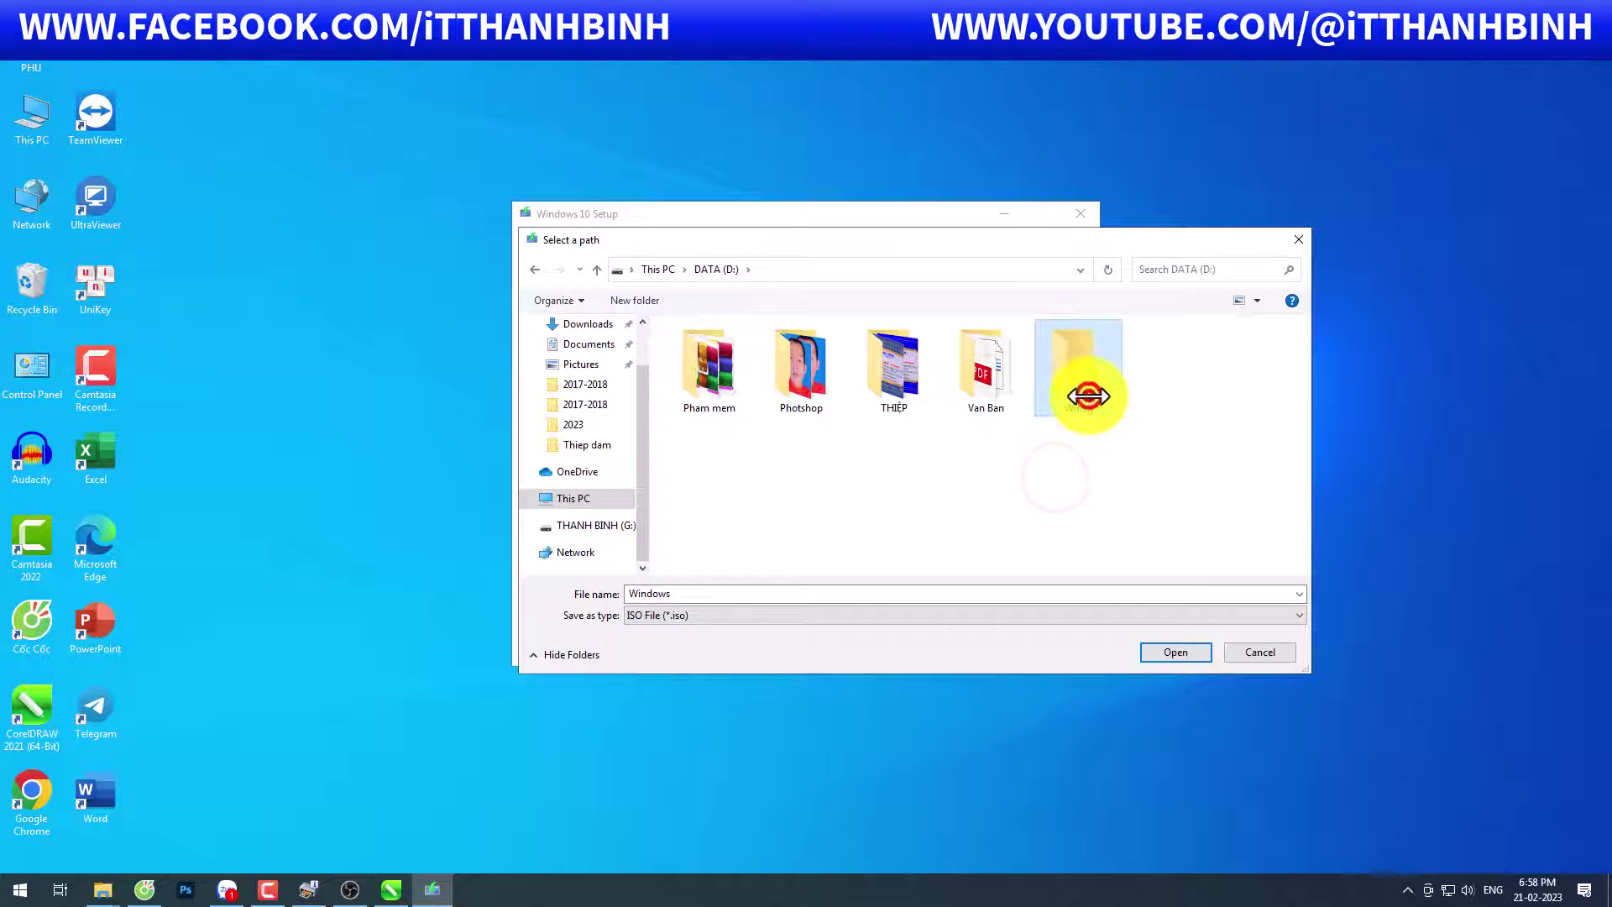
pyautogui.click(1178, 660)
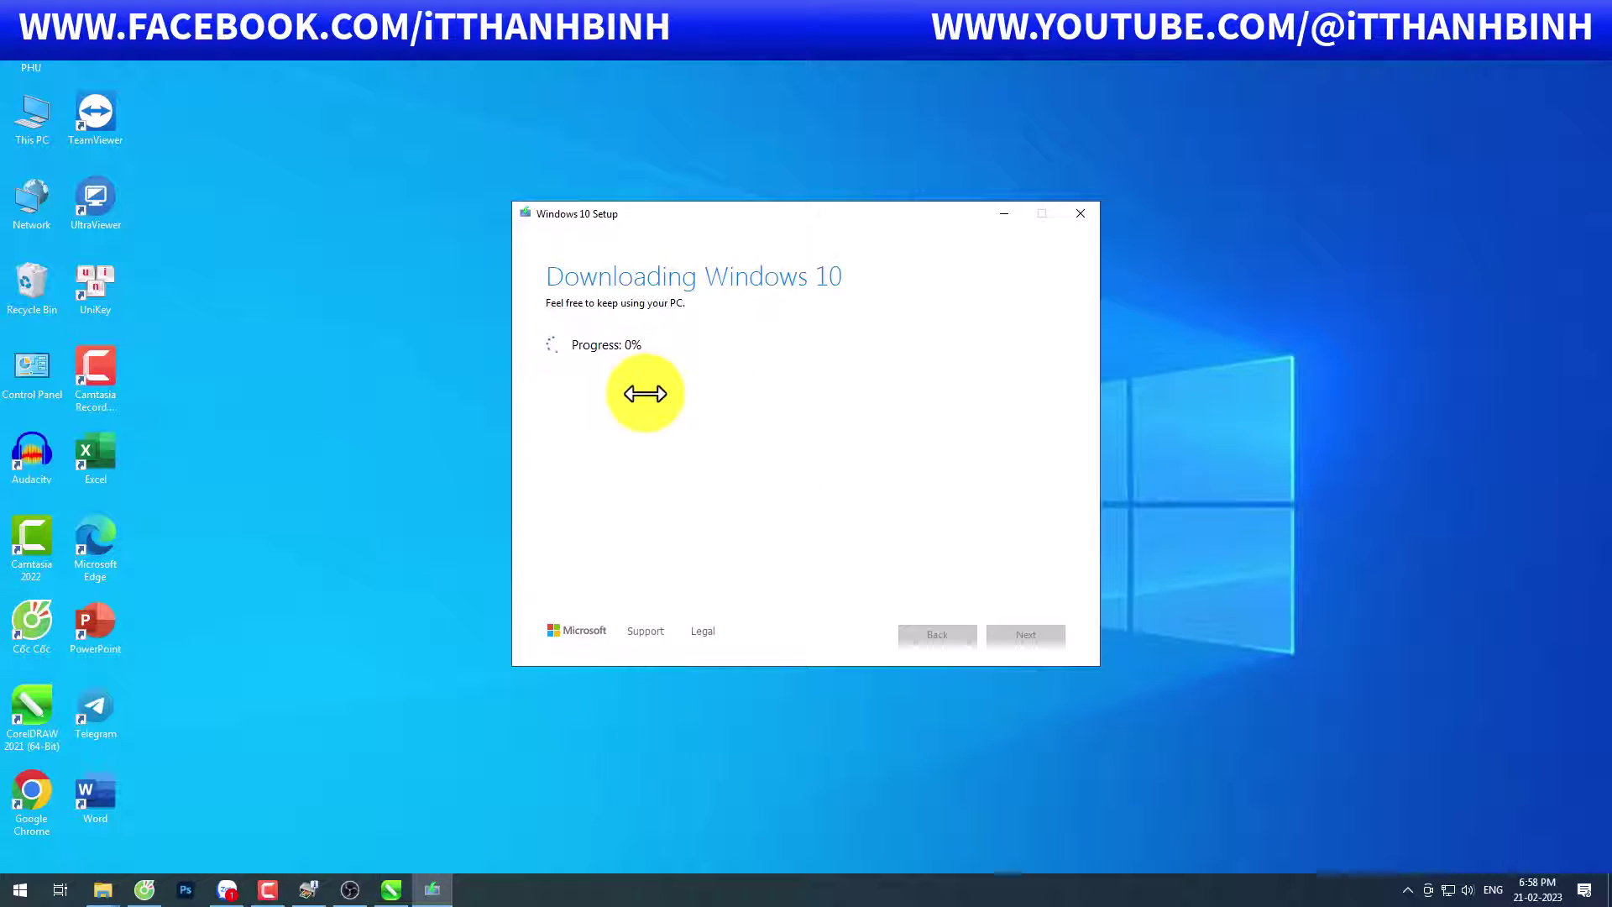
pyautogui.click(1506, 805)
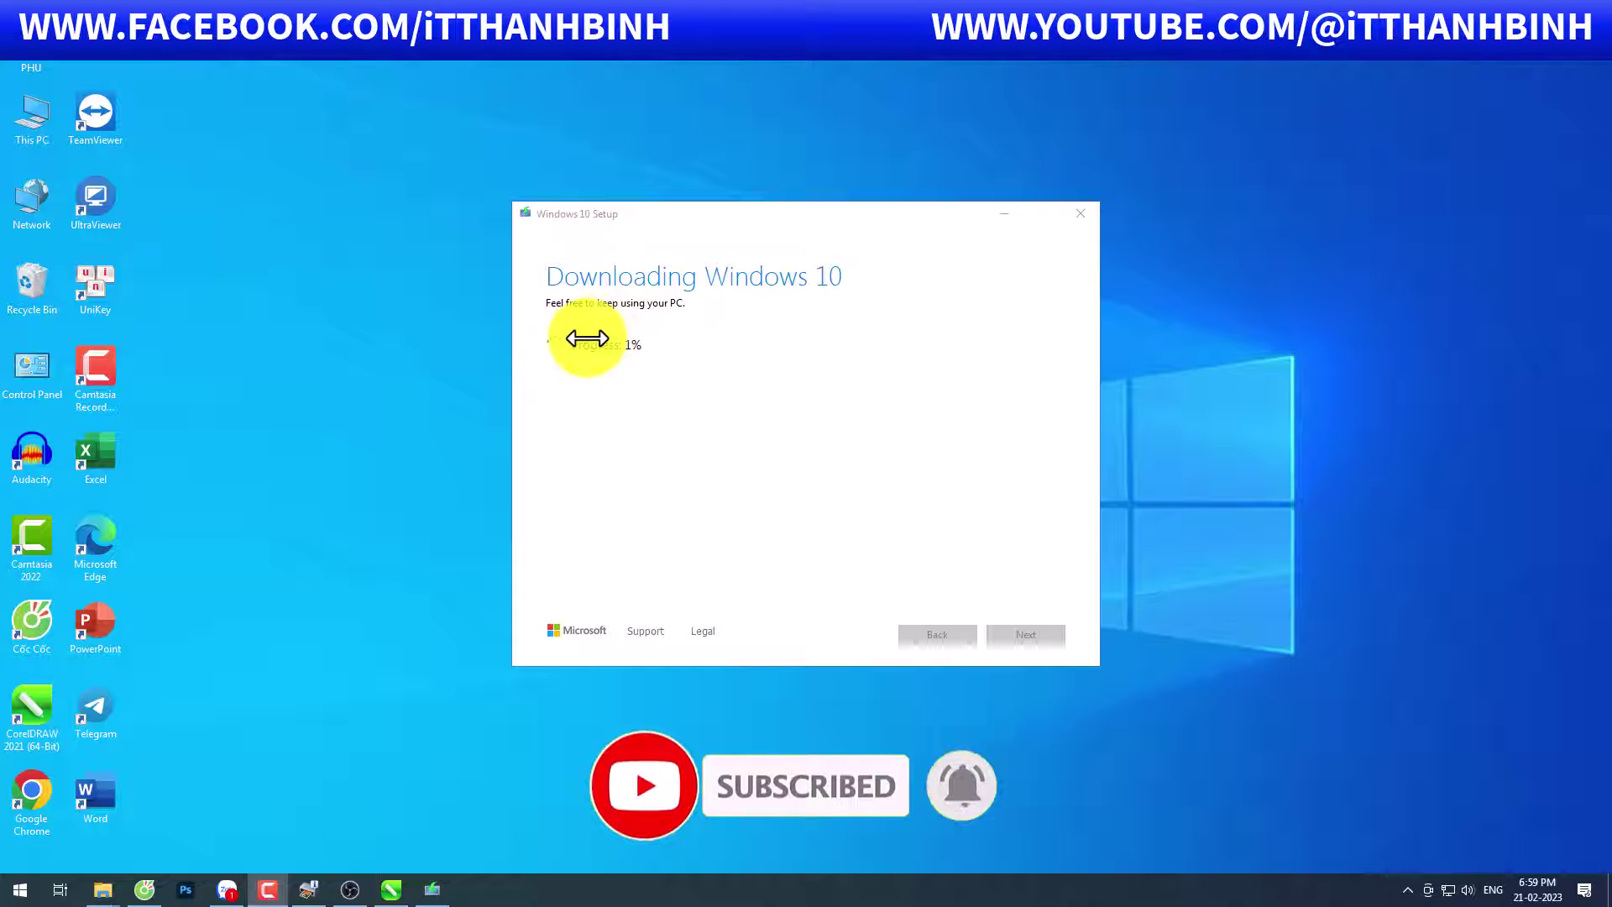
pyautogui.click(534, 319)
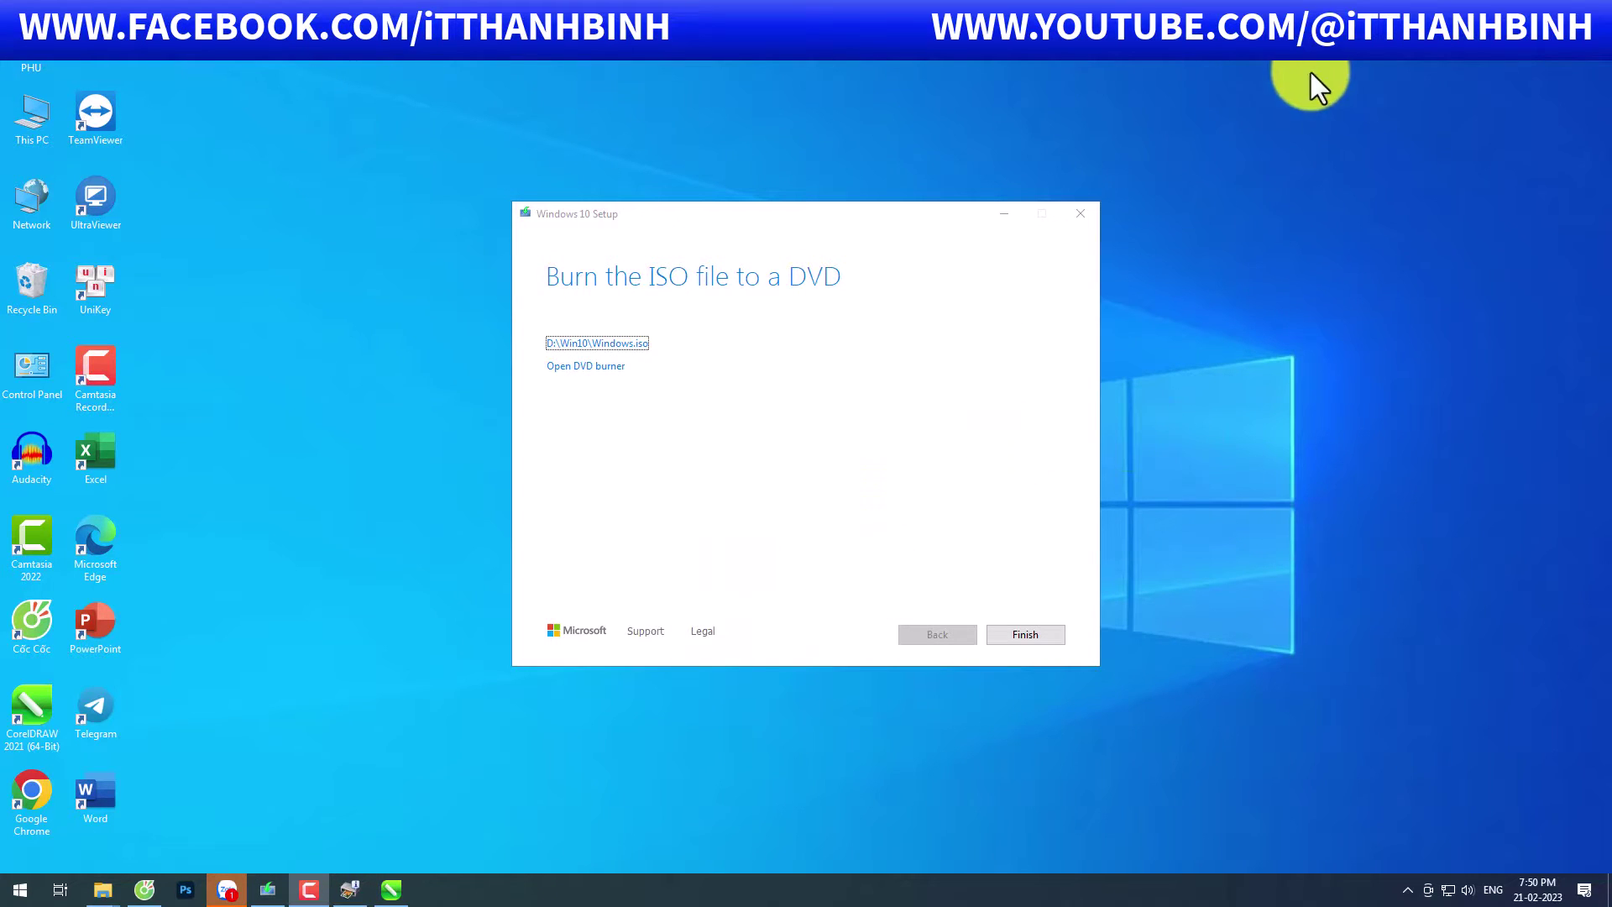
# - Finish the Windows 10 Setup wizard and refresh the desktop
pyautogui.click(971, 594)
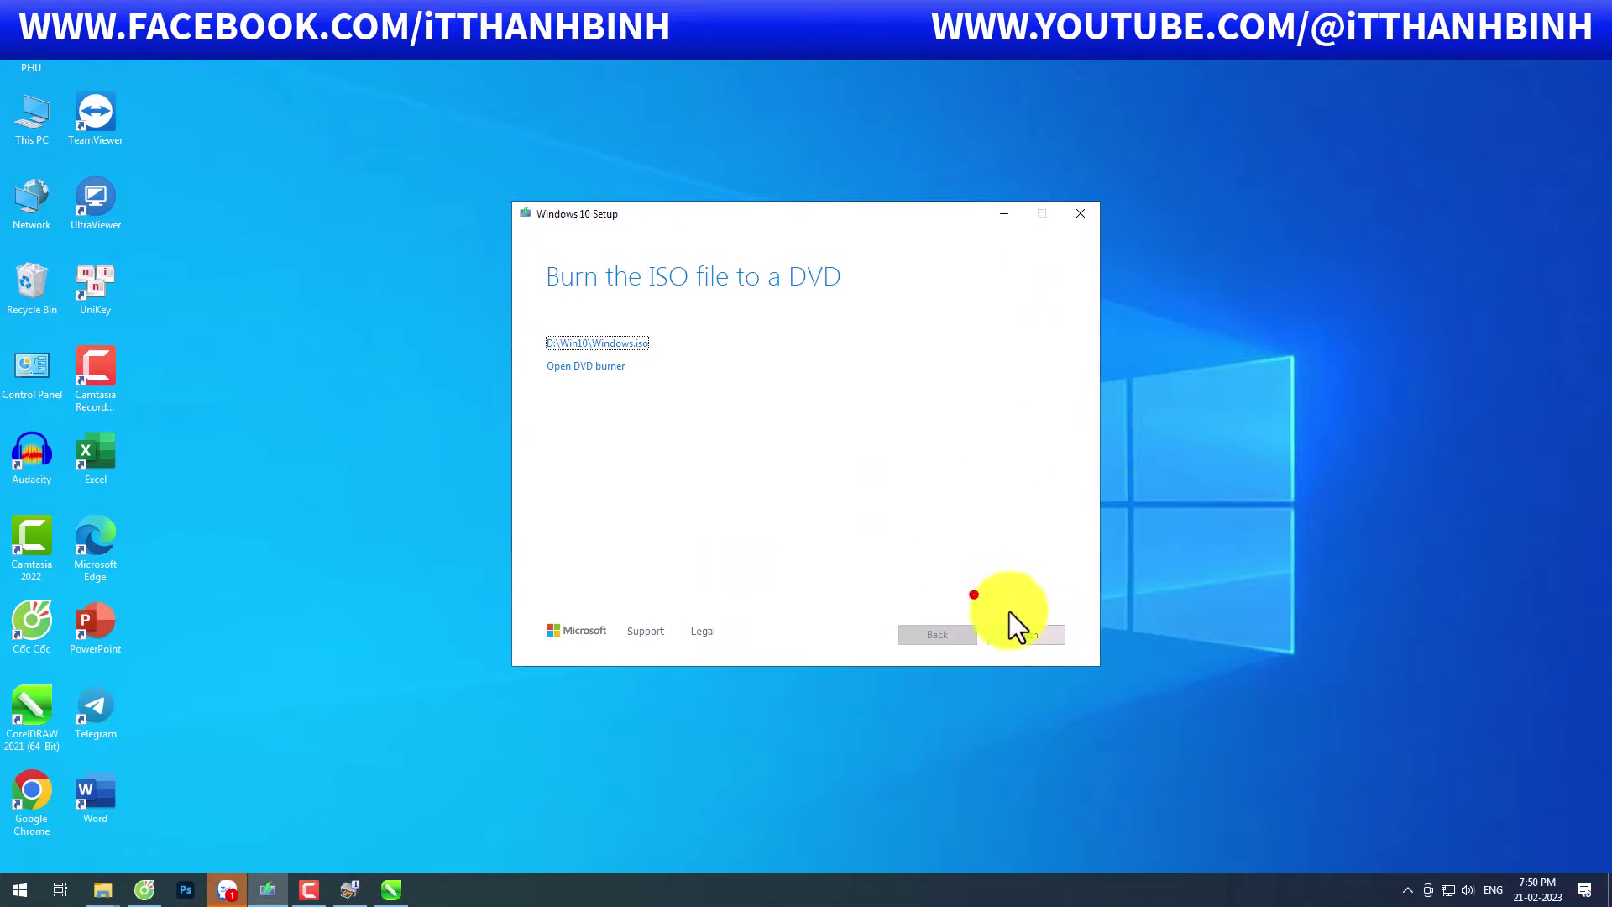
pyautogui.click(1026, 634)
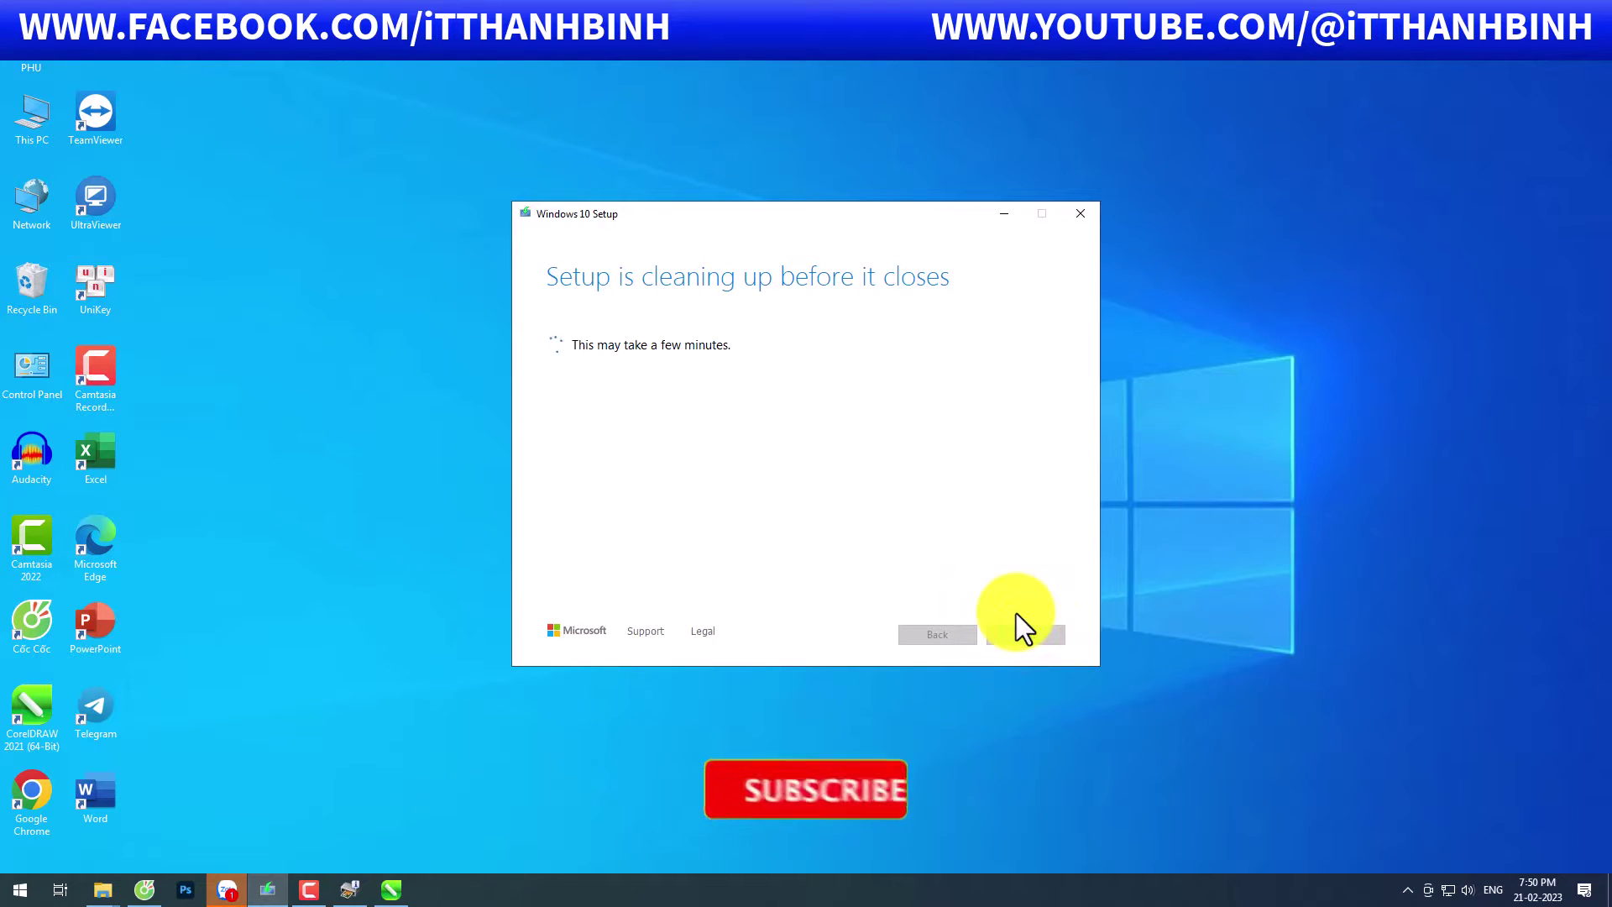
pyautogui.rightClick(840, 436)
pyautogui.click(888, 484)
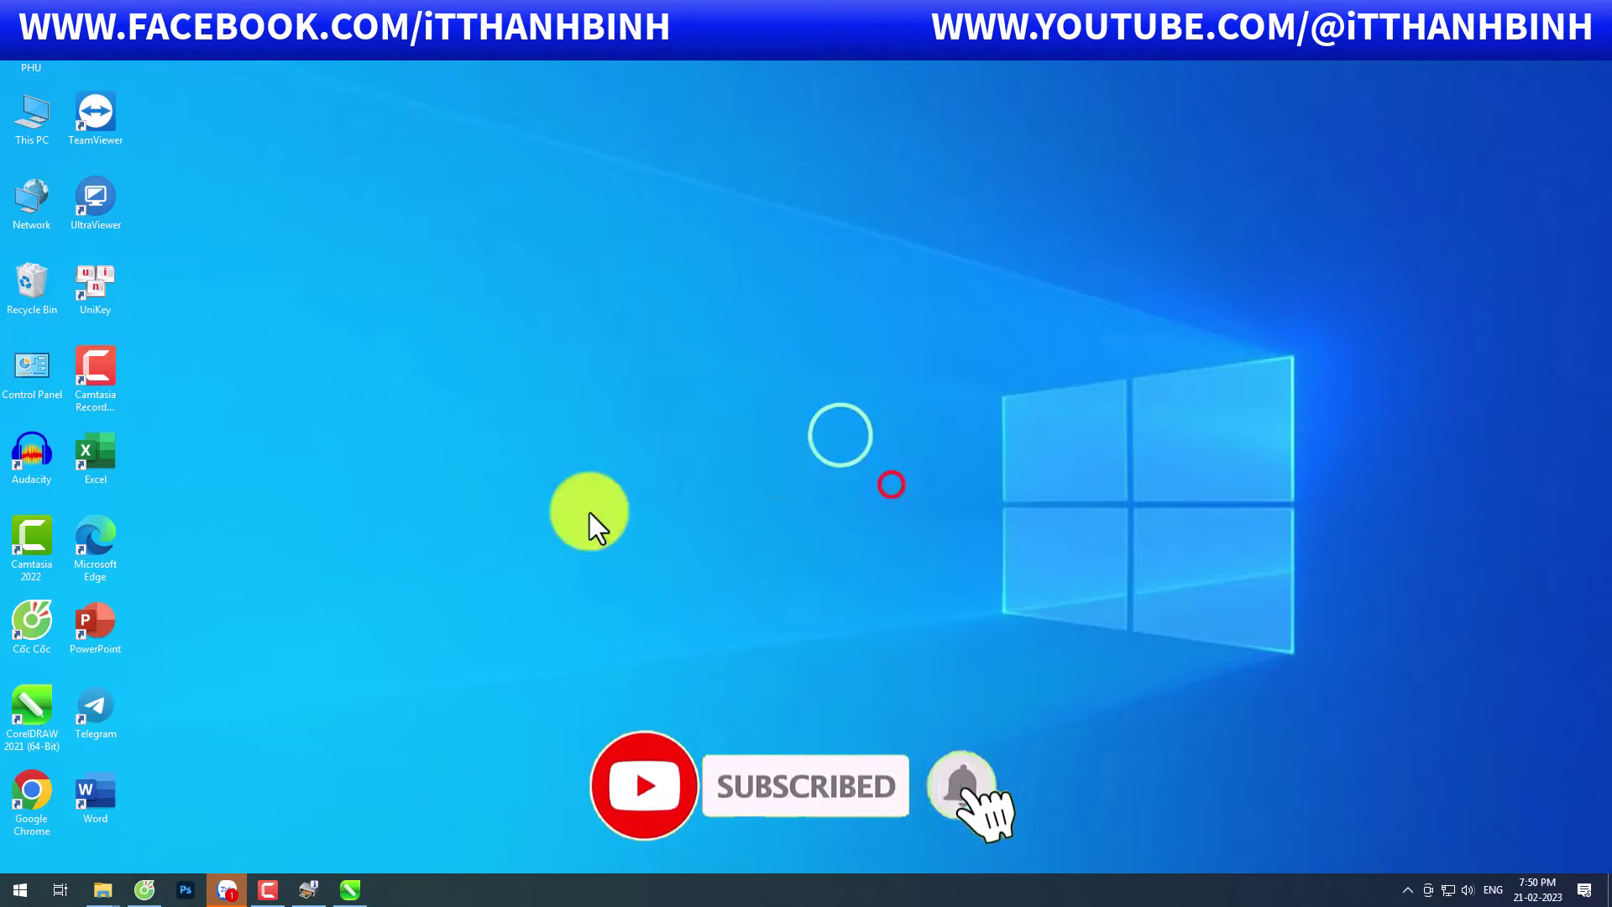
# - Bring up the open File Explorer windows
pyautogui.click(110, 892)
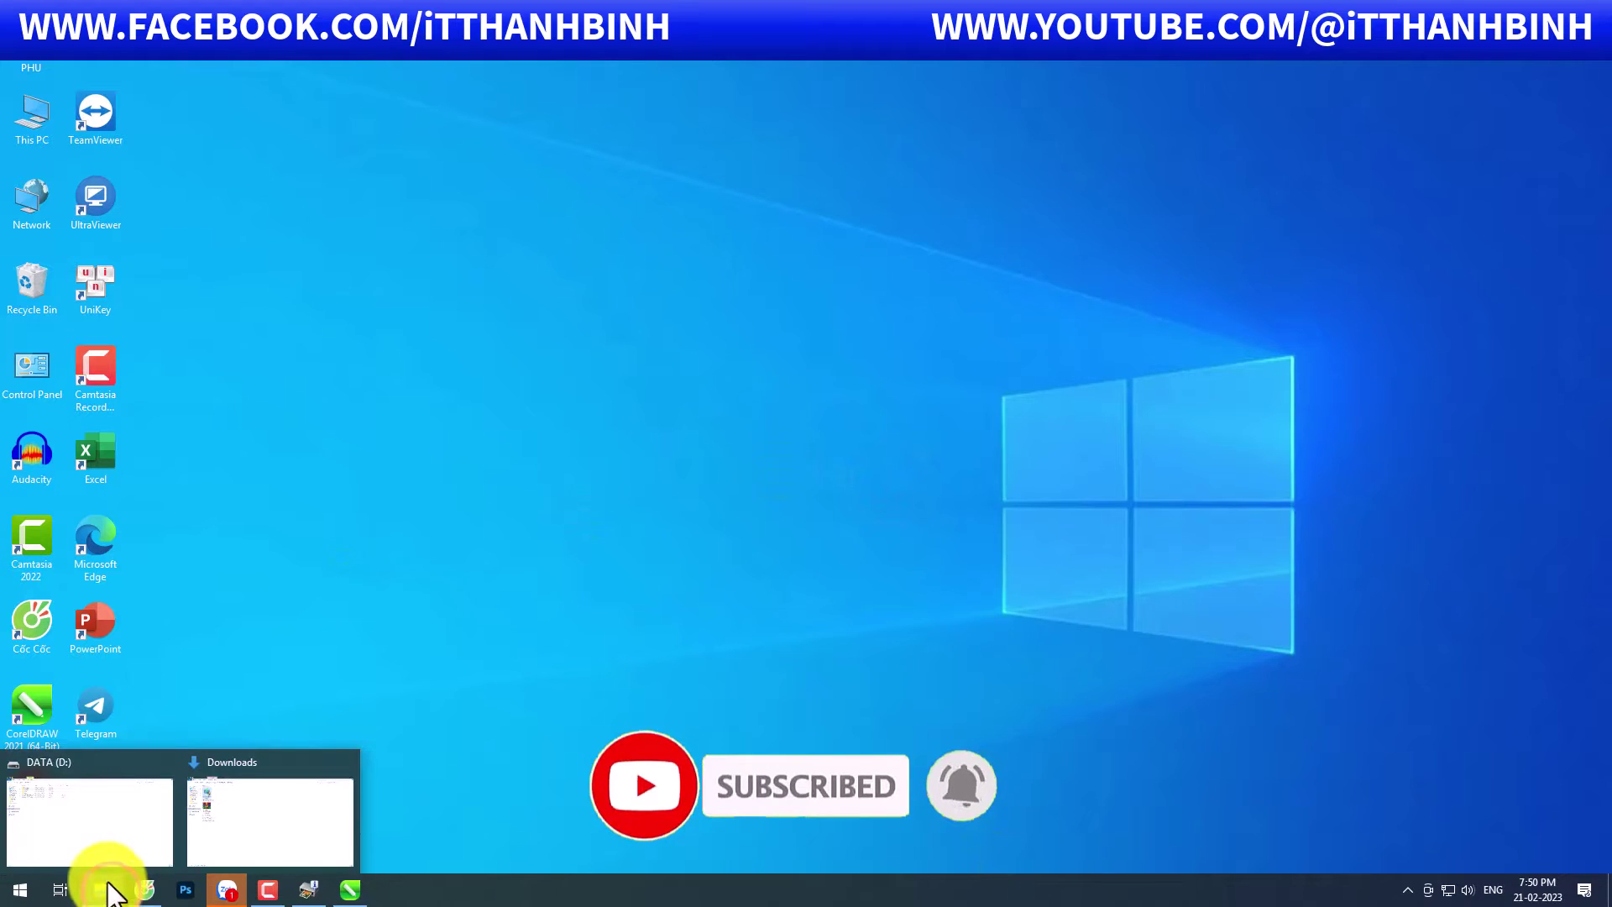